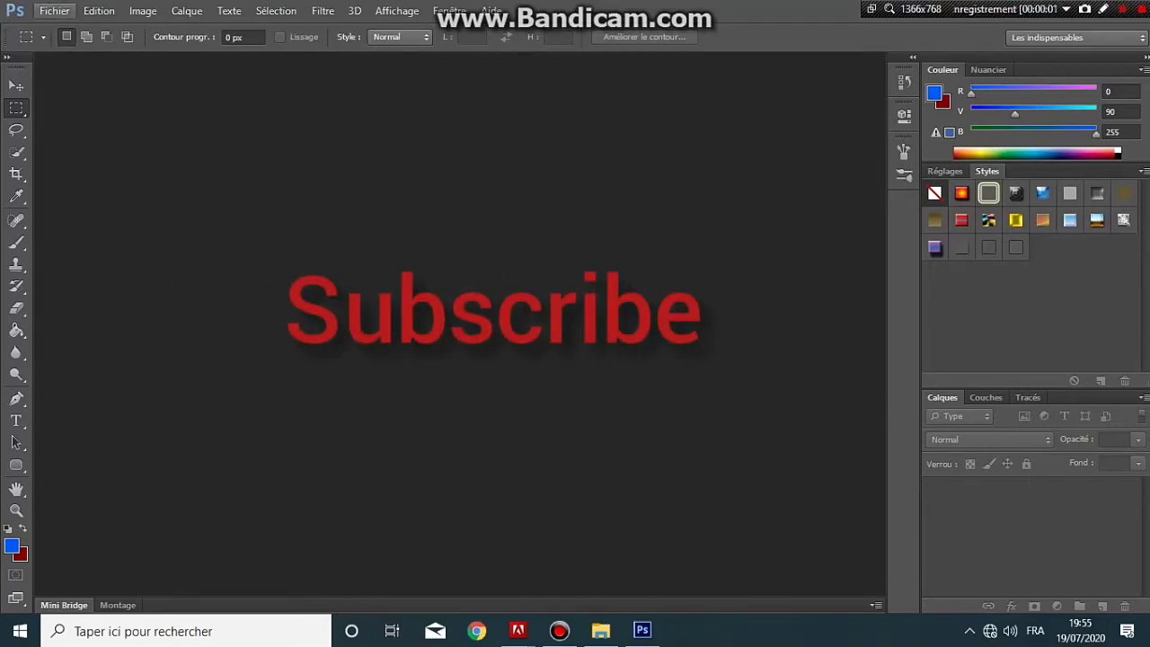
- Open the Fichier > Nouveau dialog for a new document
click(54, 10)
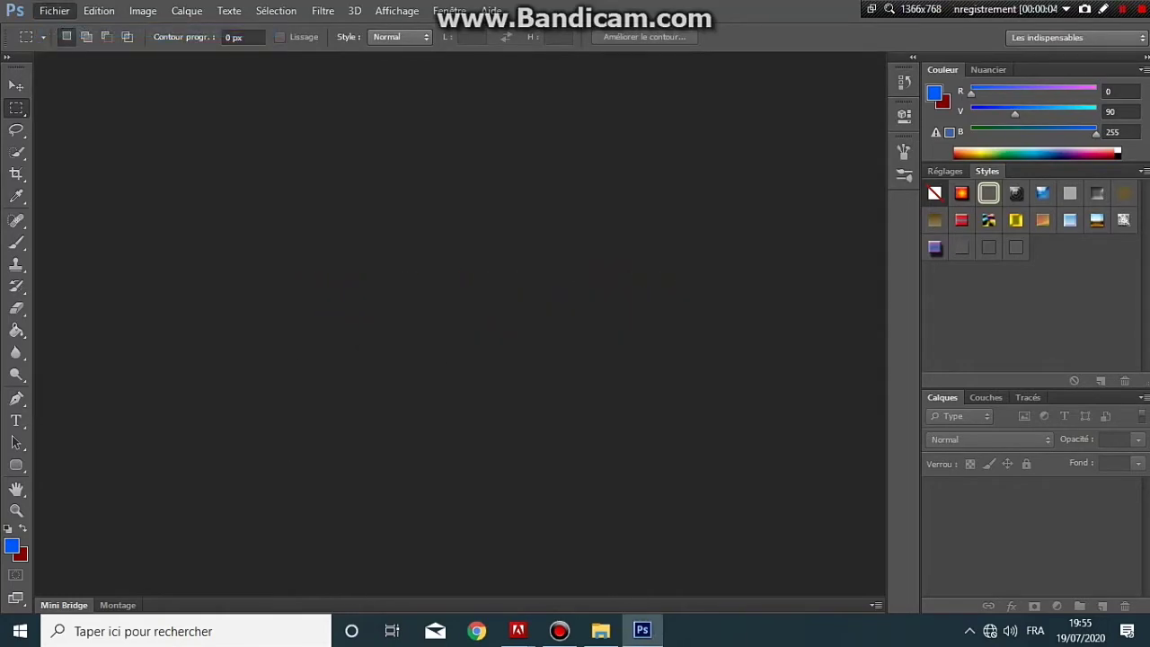
- Create a 1920 × 1080 white document and unlock its background as layer Calque 0
key(Tab)
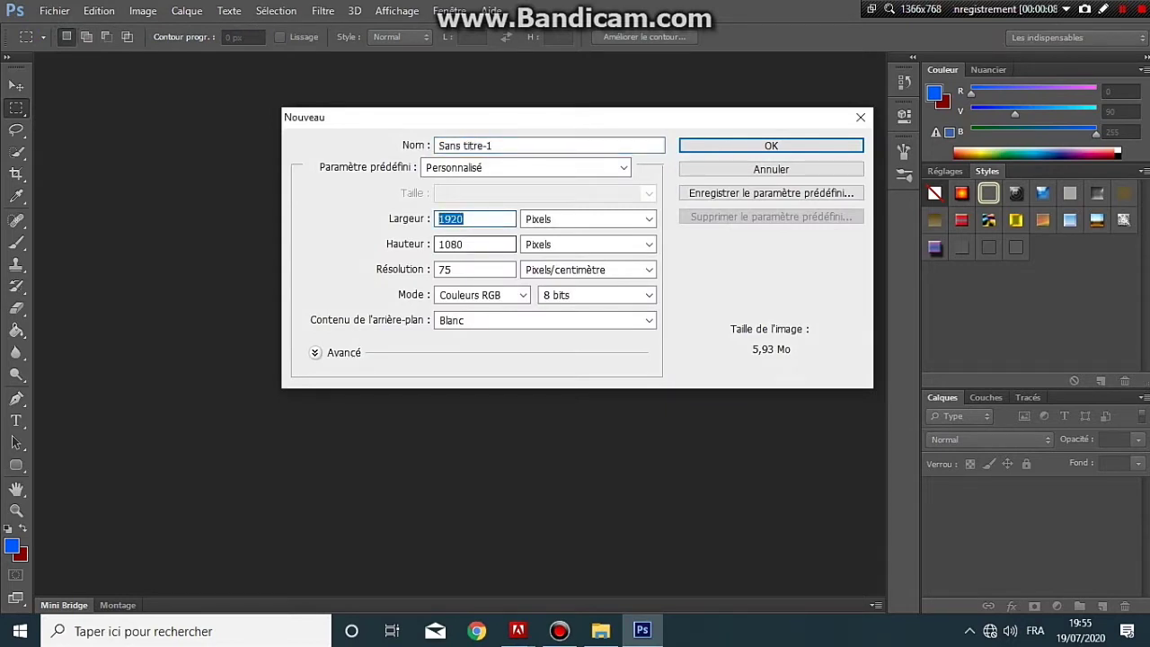
key(Tab)
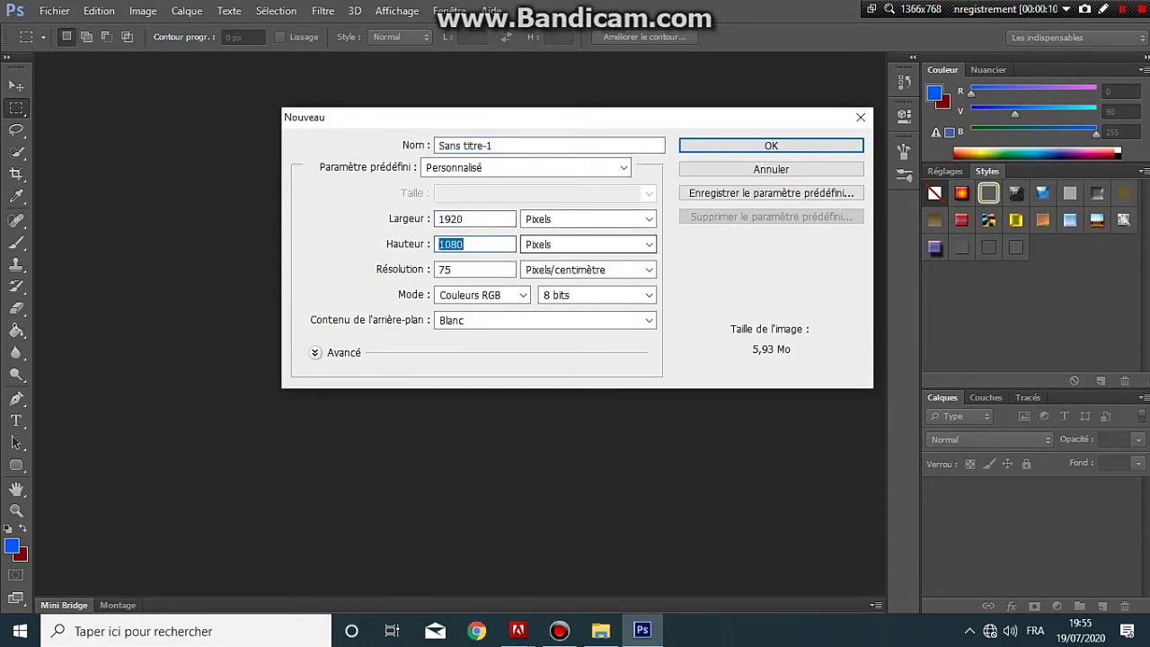
key(Return)
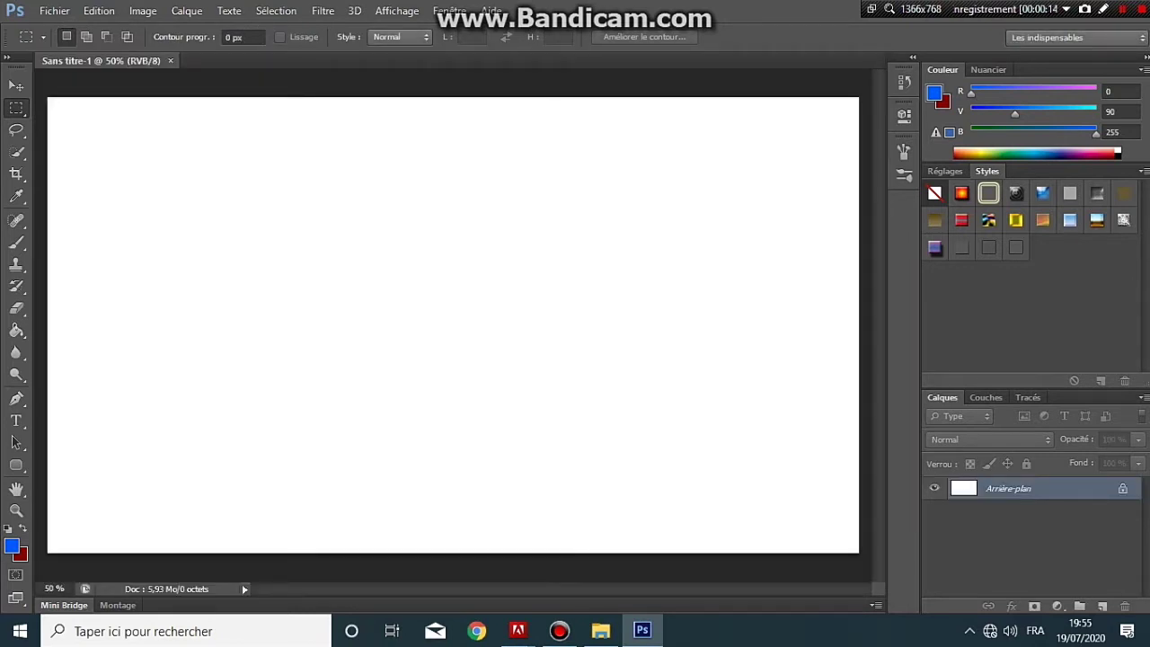
double_click(1008, 488)
key(Return)
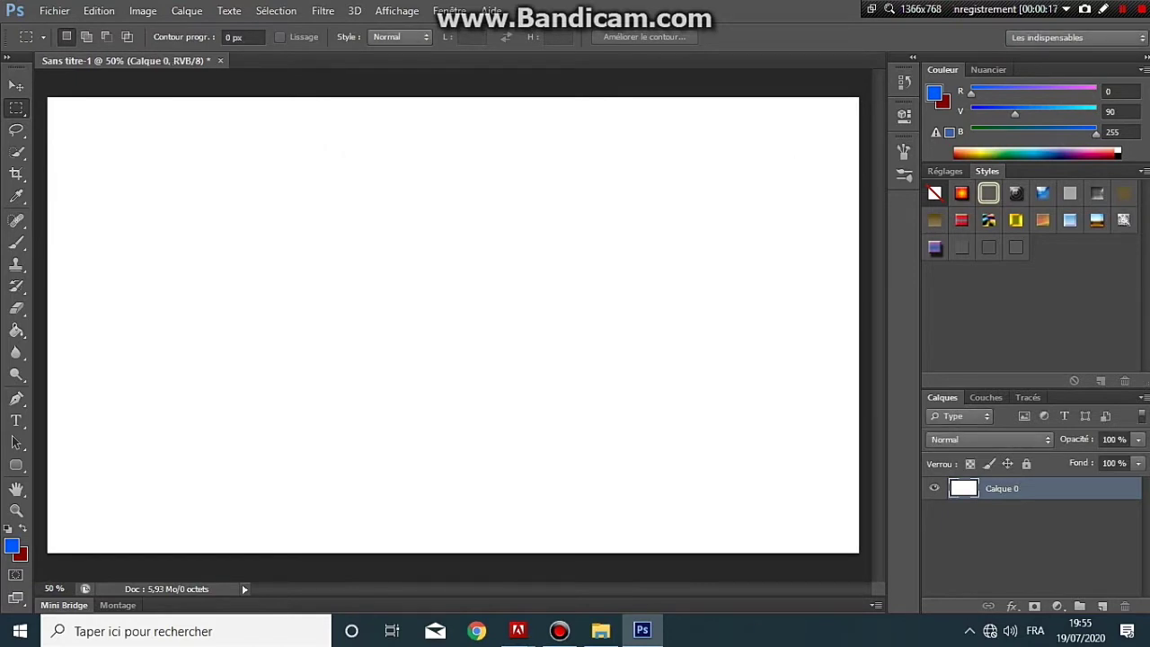
- Add a gradient overlay style to Calque 0 through Options de fusion
right_click(1042, 488)
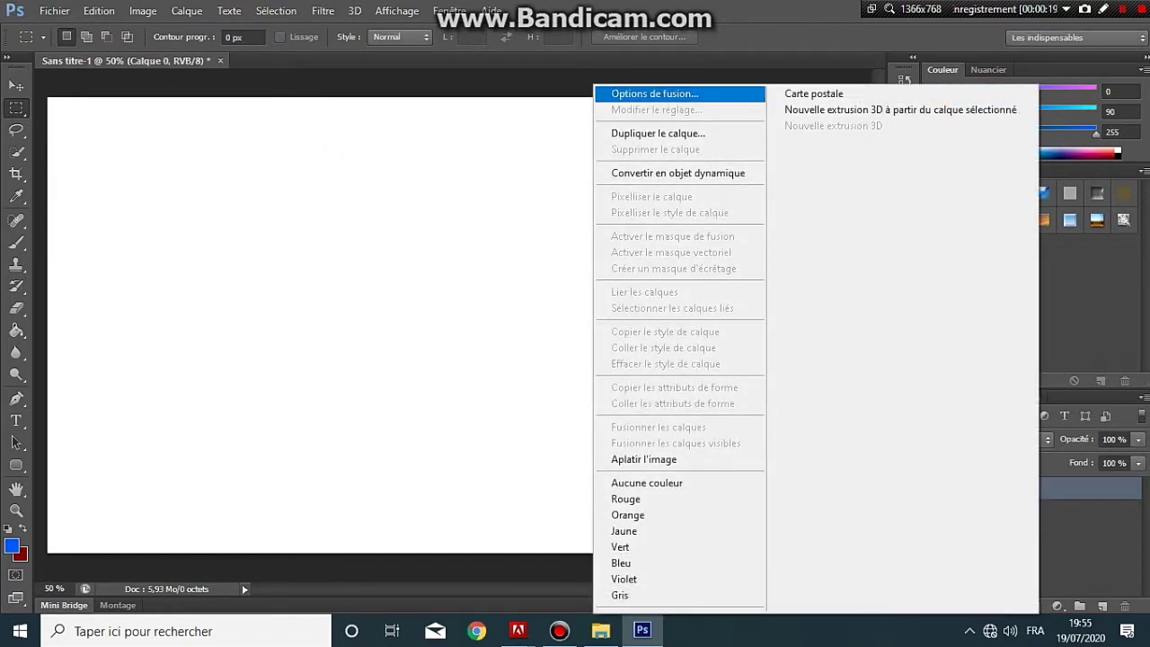
click(654, 94)
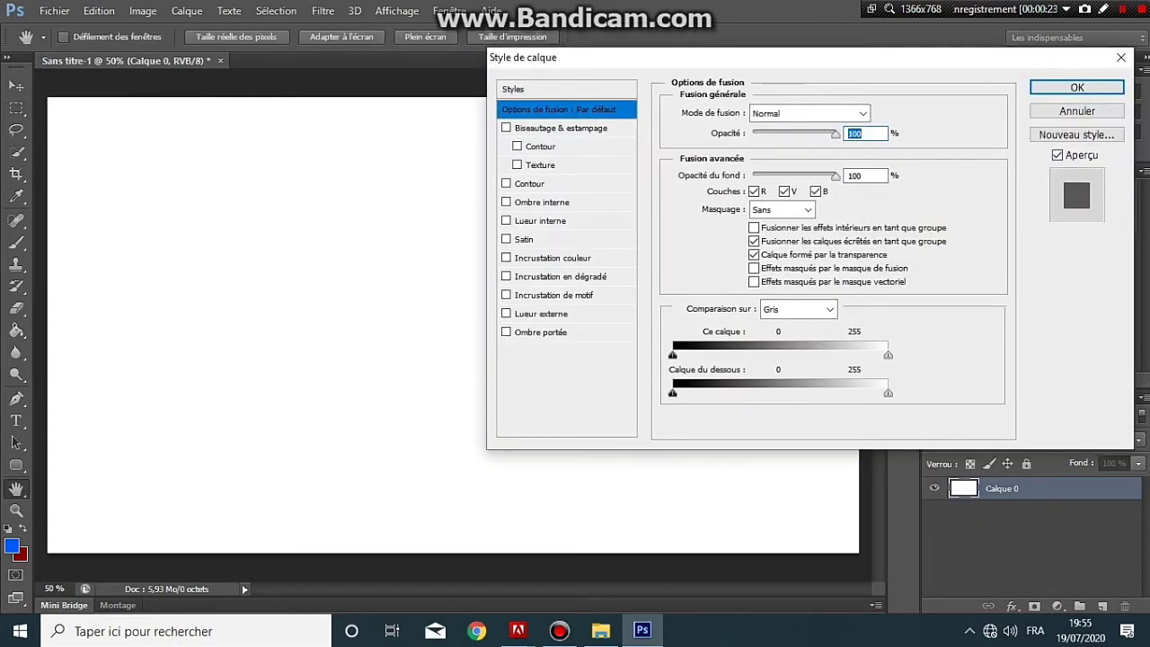
click(560, 275)
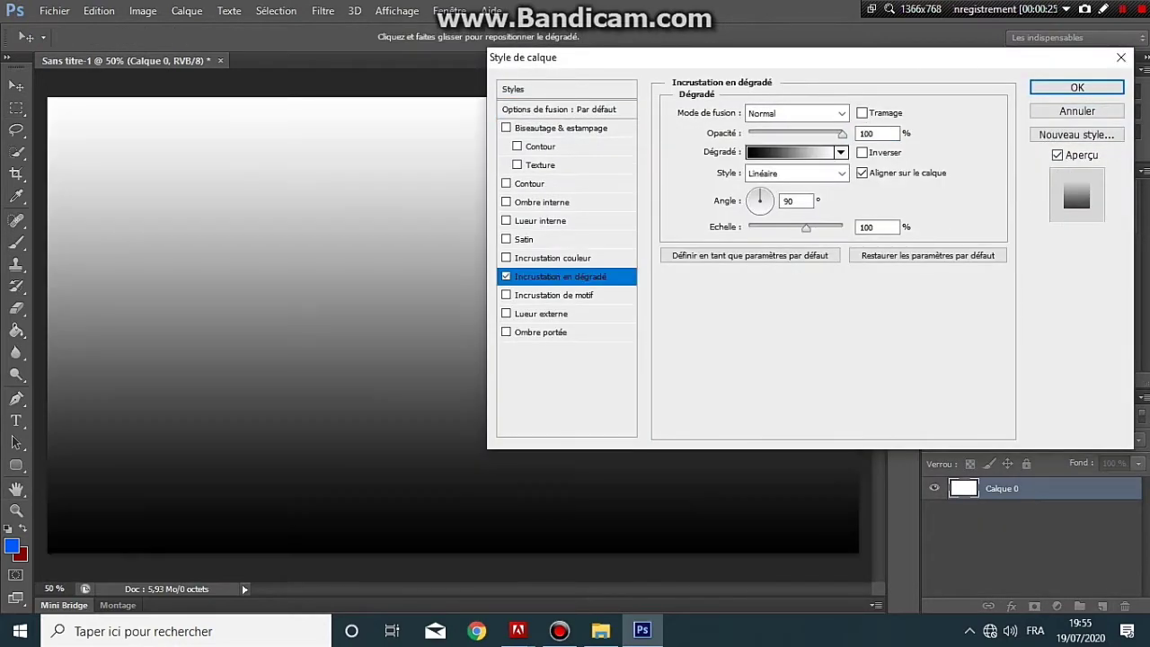
click(791, 151)
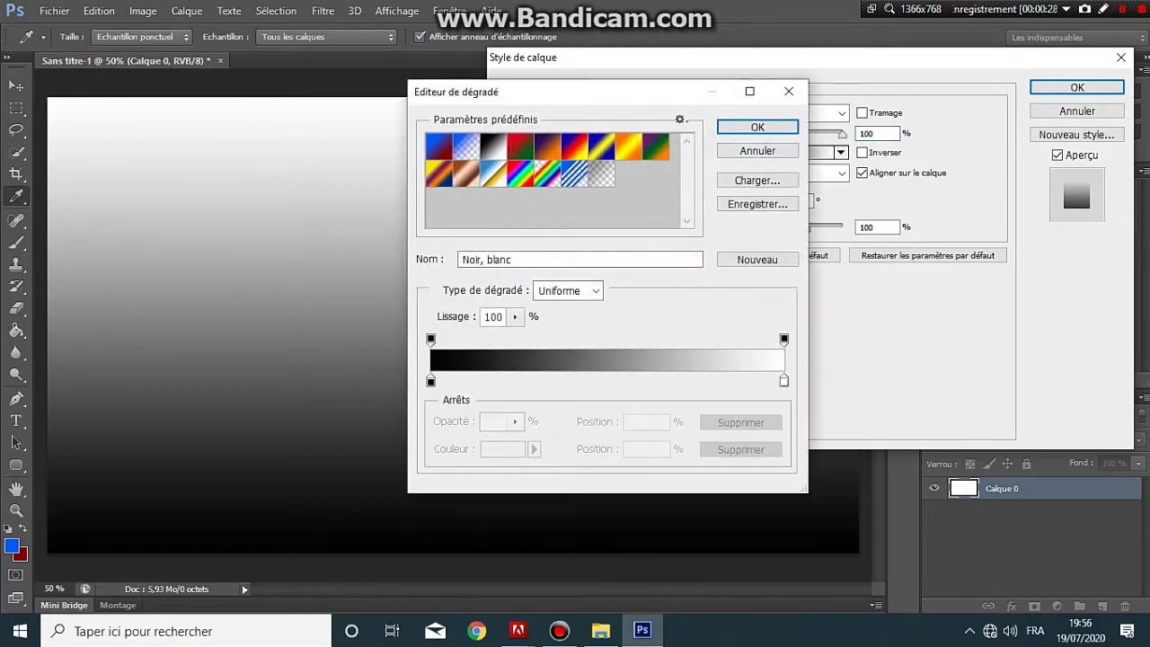
- Change the gradient's dark stop to orange (ff8a00), giving an orange-to-white gradient
click(430, 381)
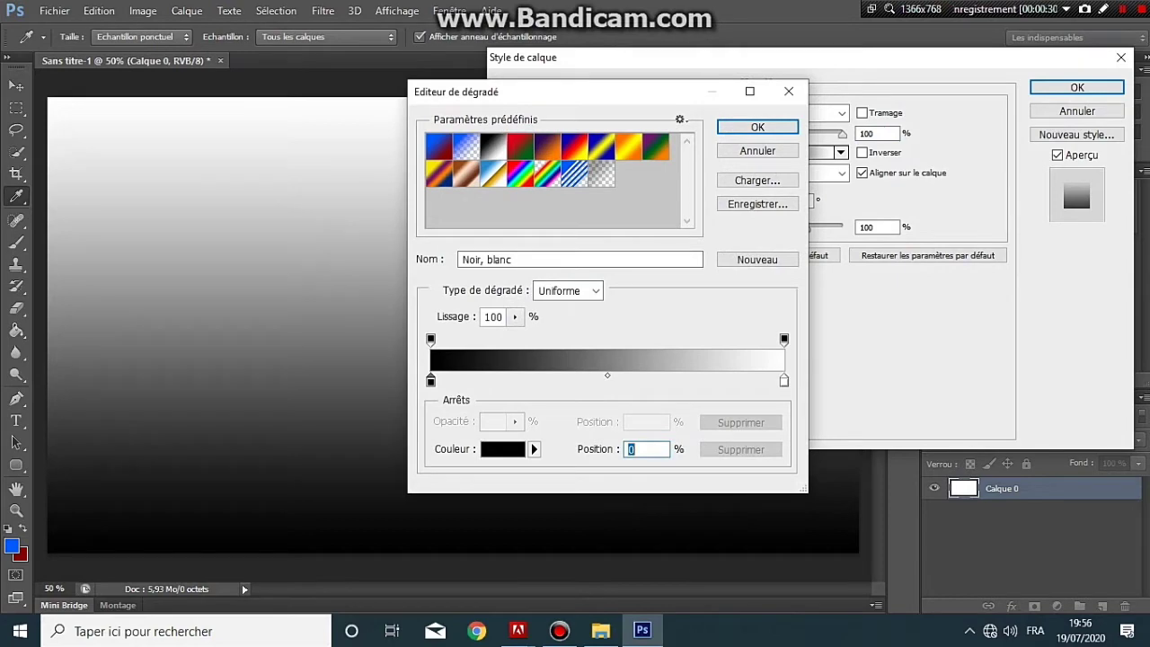
click(502, 448)
click(778, 139)
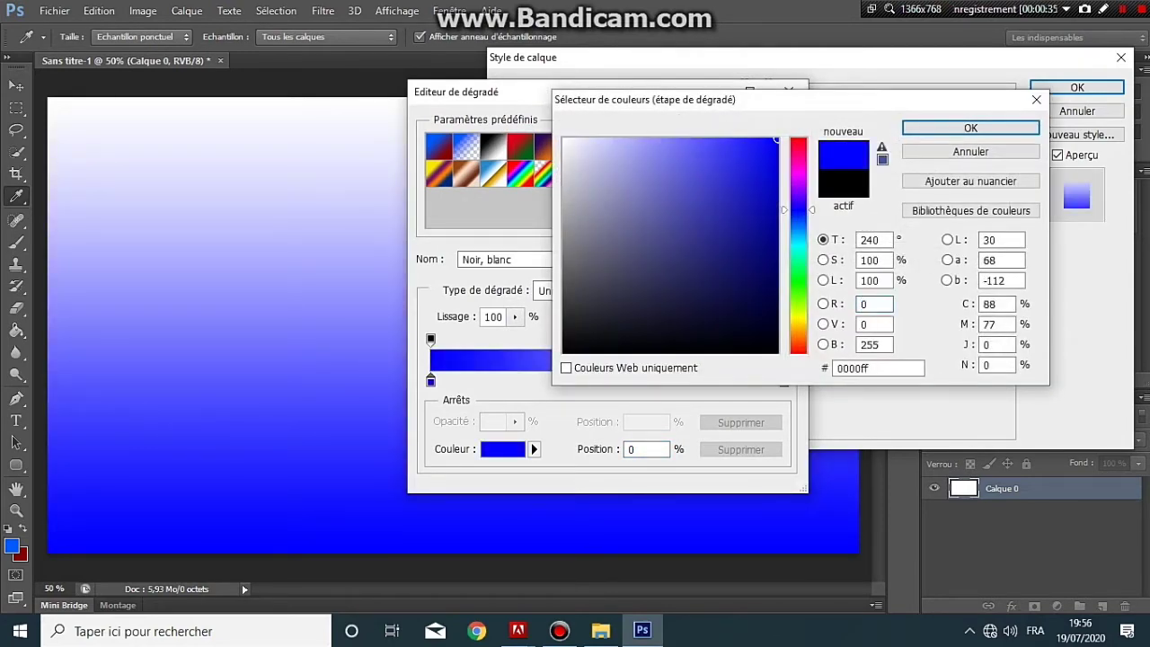
drag(798, 333, 798, 334)
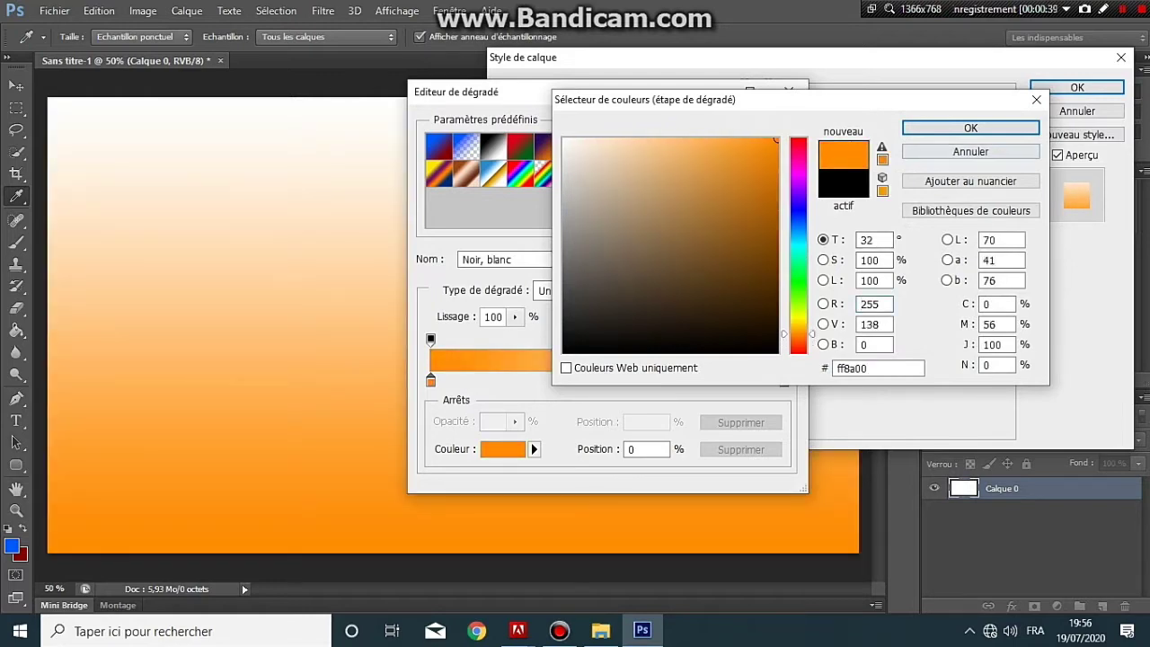
click(971, 128)
click(759, 127)
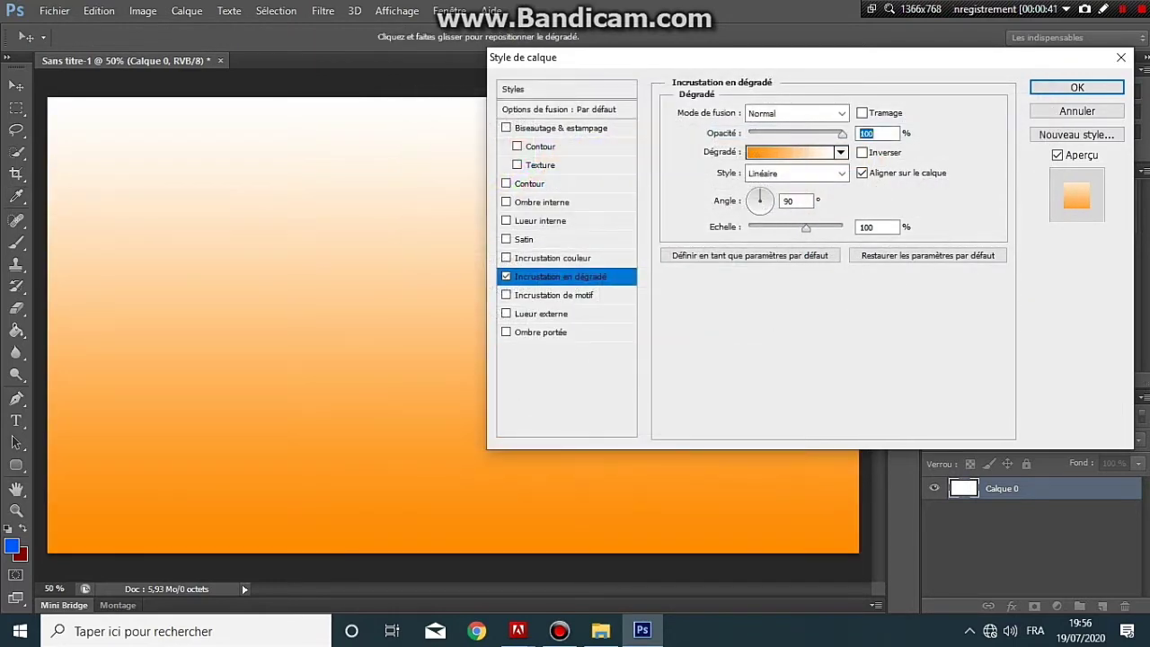
- Make the gradient dithered, reversed and Radial at angle 0 and 150% scale, then apply it
click(862, 112)
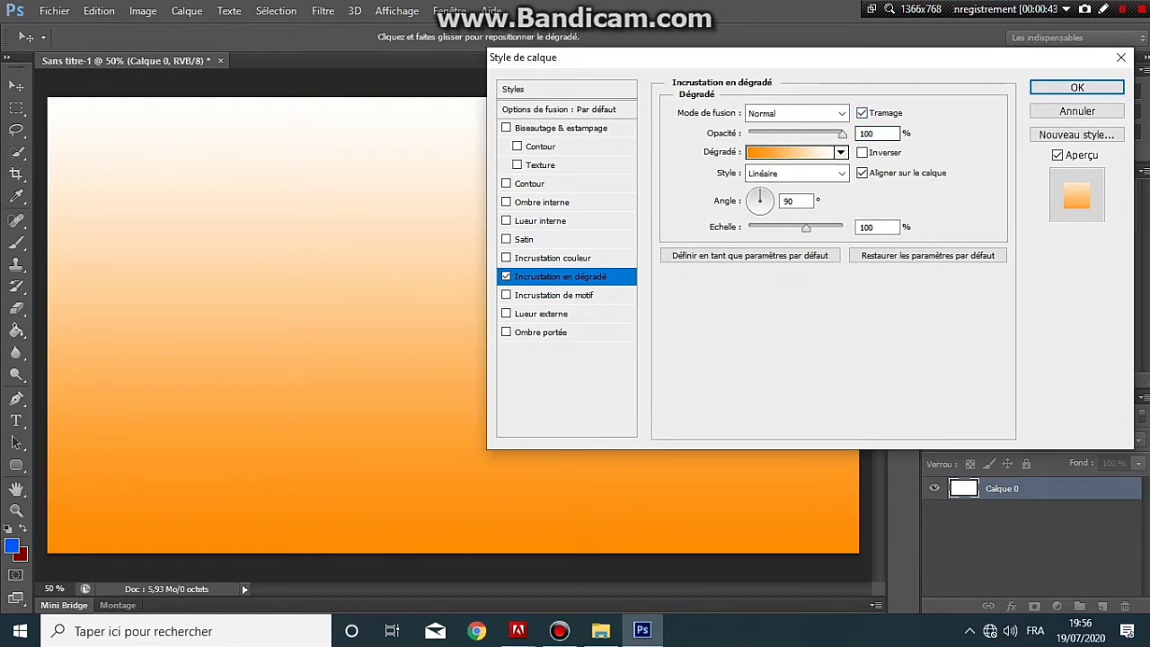
click(862, 152)
click(841, 172)
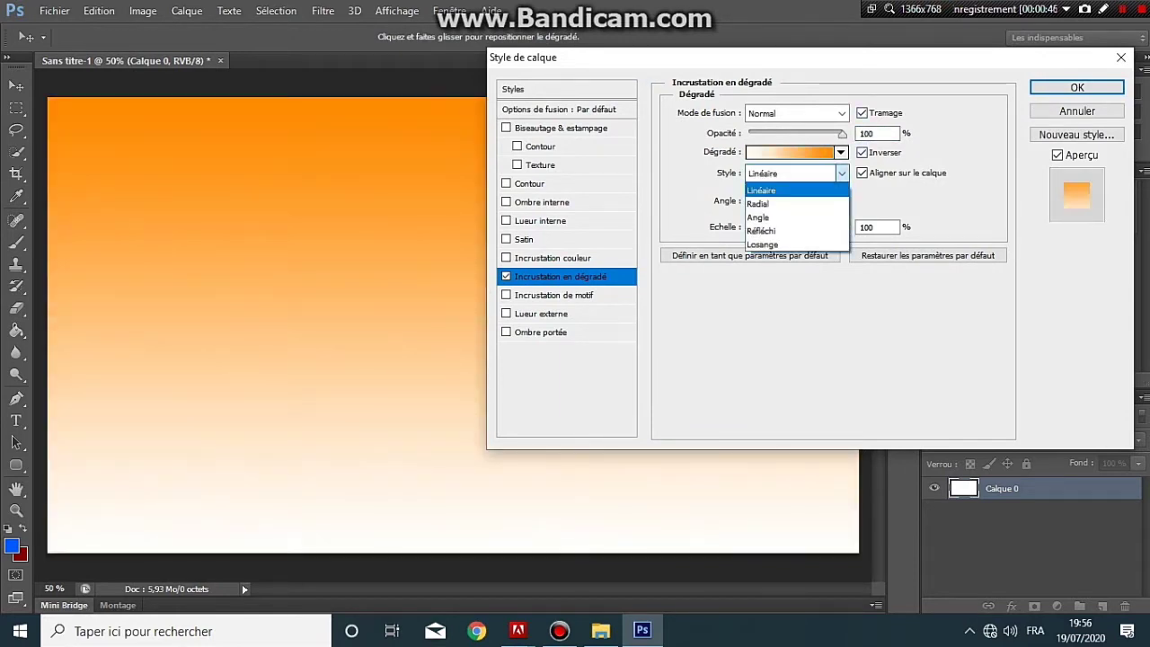
click(757, 204)
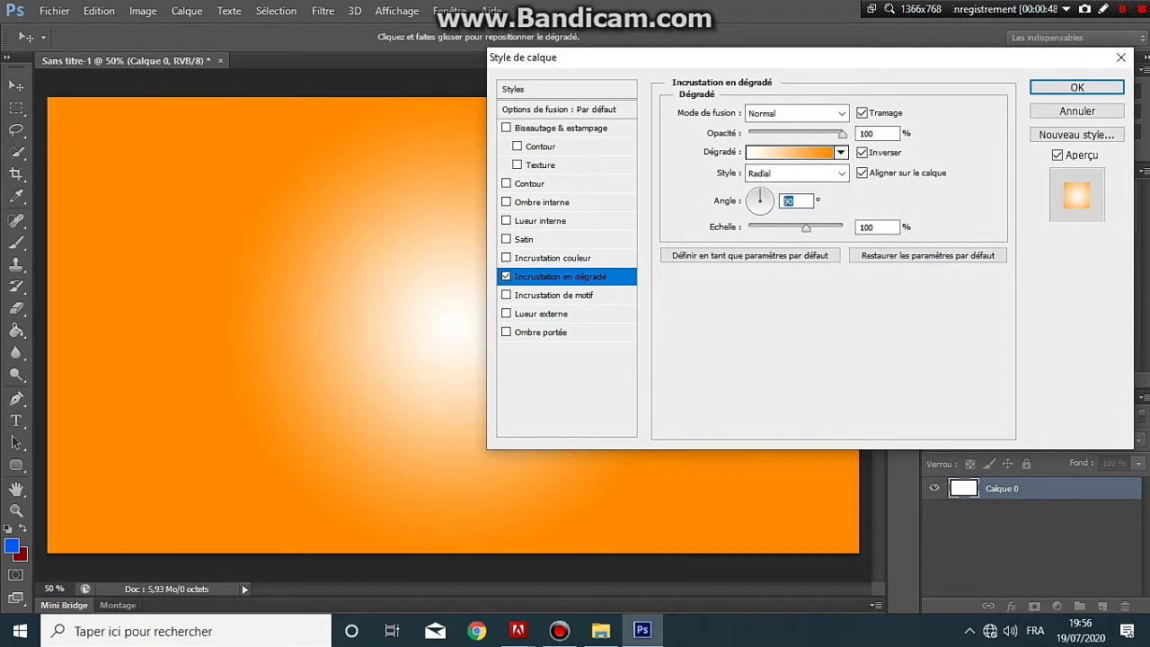
text(0)
drag(806, 228, 842, 227)
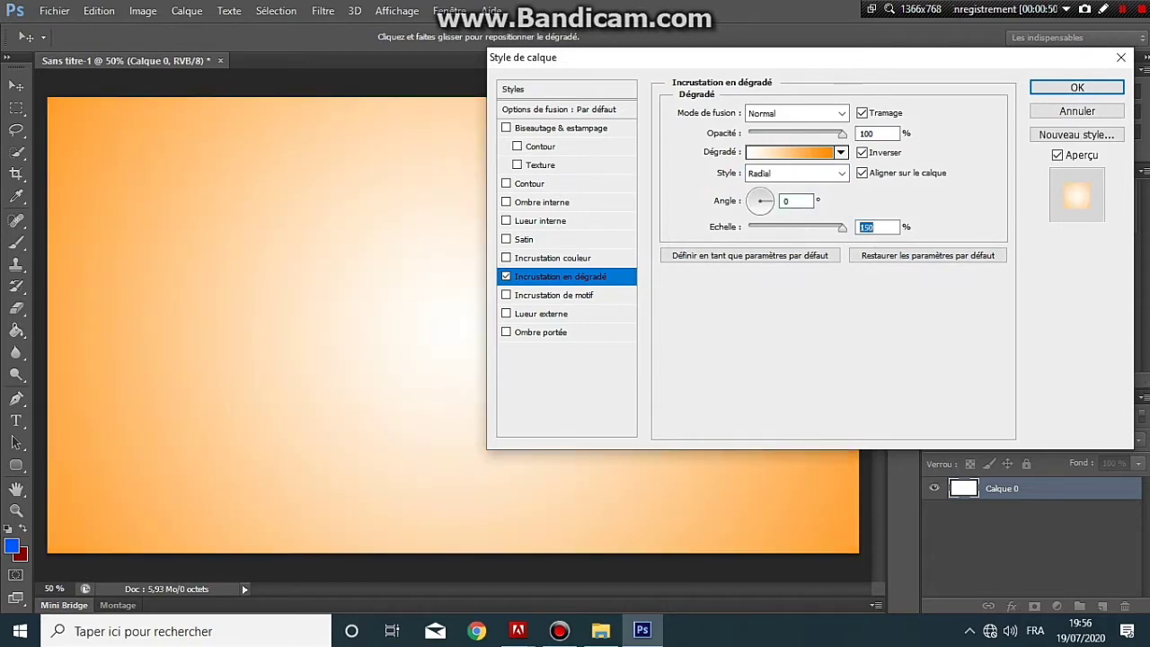
click(1078, 88)
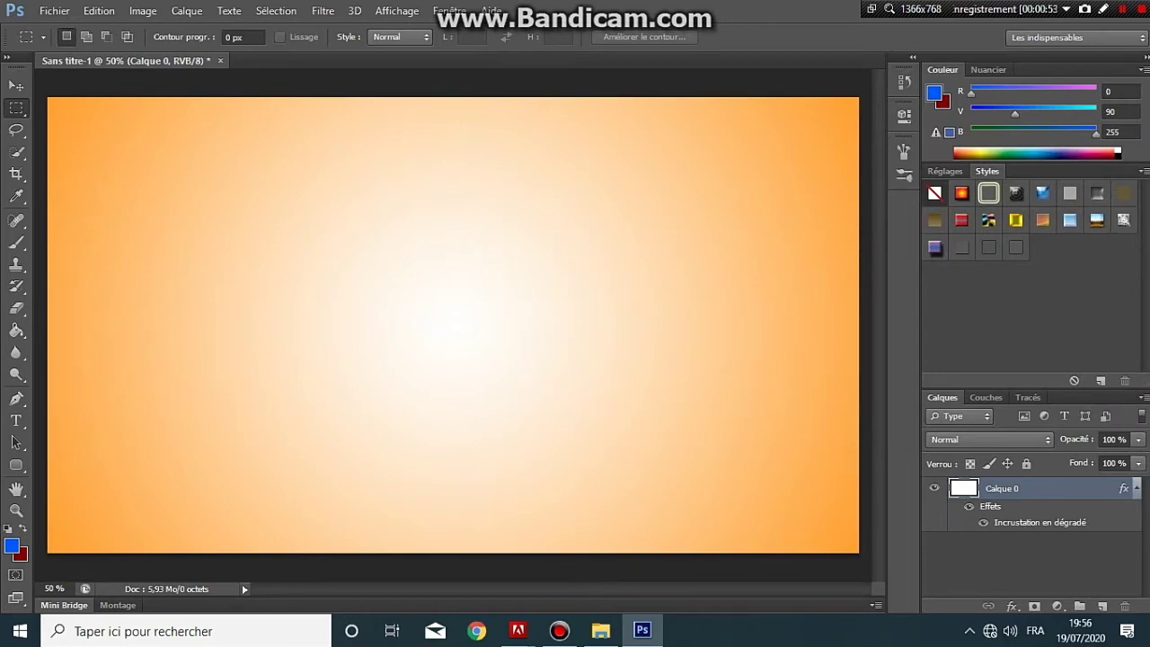
- Place the woman-in-red photo centred on the canvas as a new layer
click(600, 630)
mouse_move(192, 117)
mouse_down()
mouse_move(206, 106)
mouse_move(641, 629)
mouse_move(453, 325)
mouse_up()
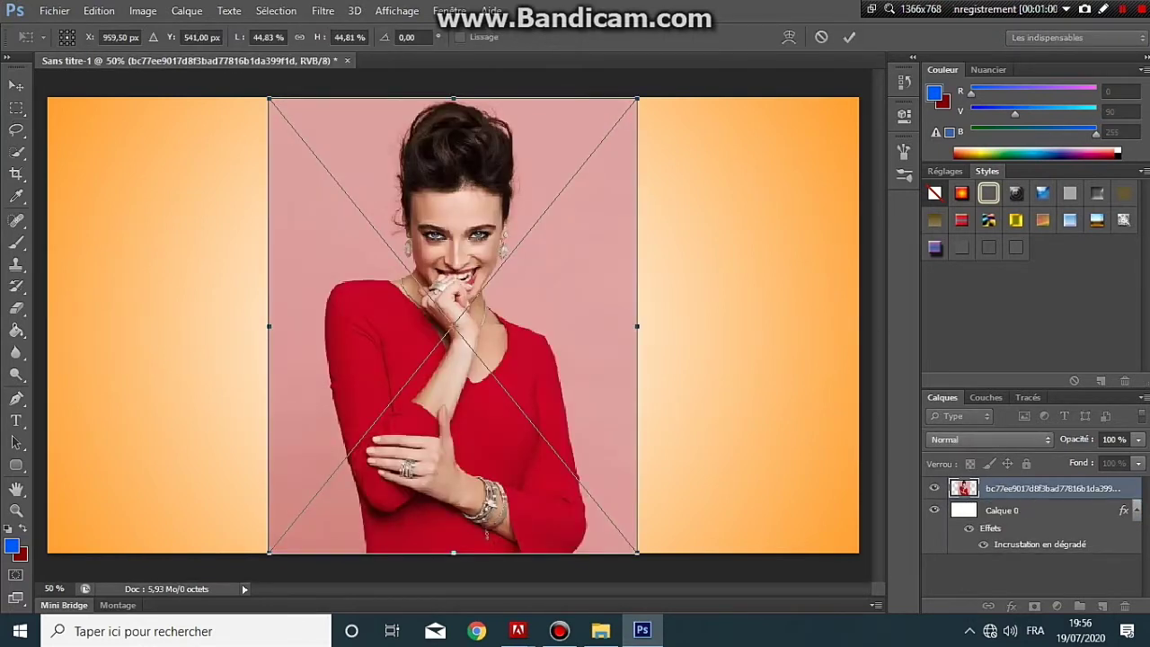
key(Return)
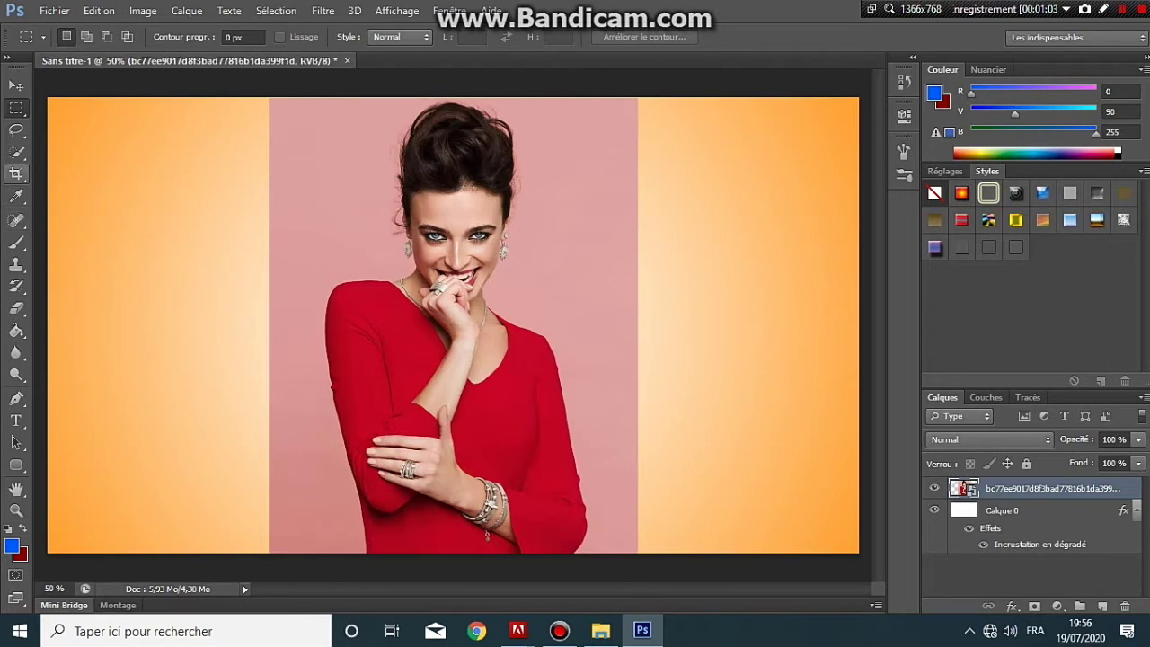
click(16, 152)
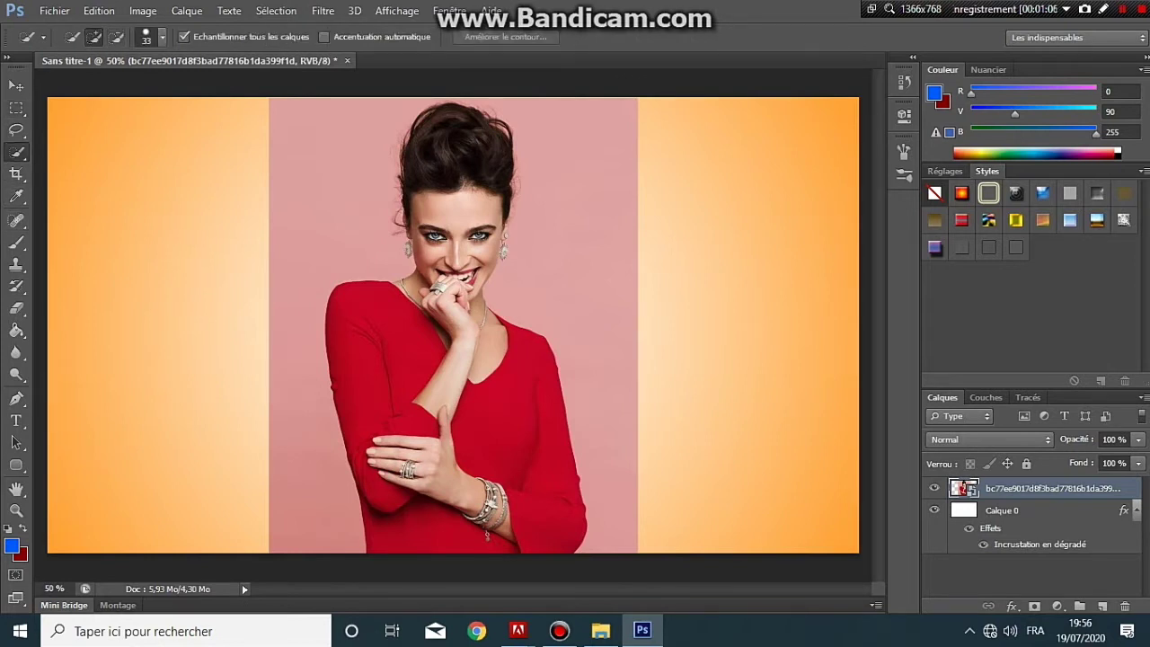
- Quick-select the woman from hair to red dress, subtracting extra backdrop areas with Alt
drag(461, 383, 454, 189)
drag(449, 395, 363, 449)
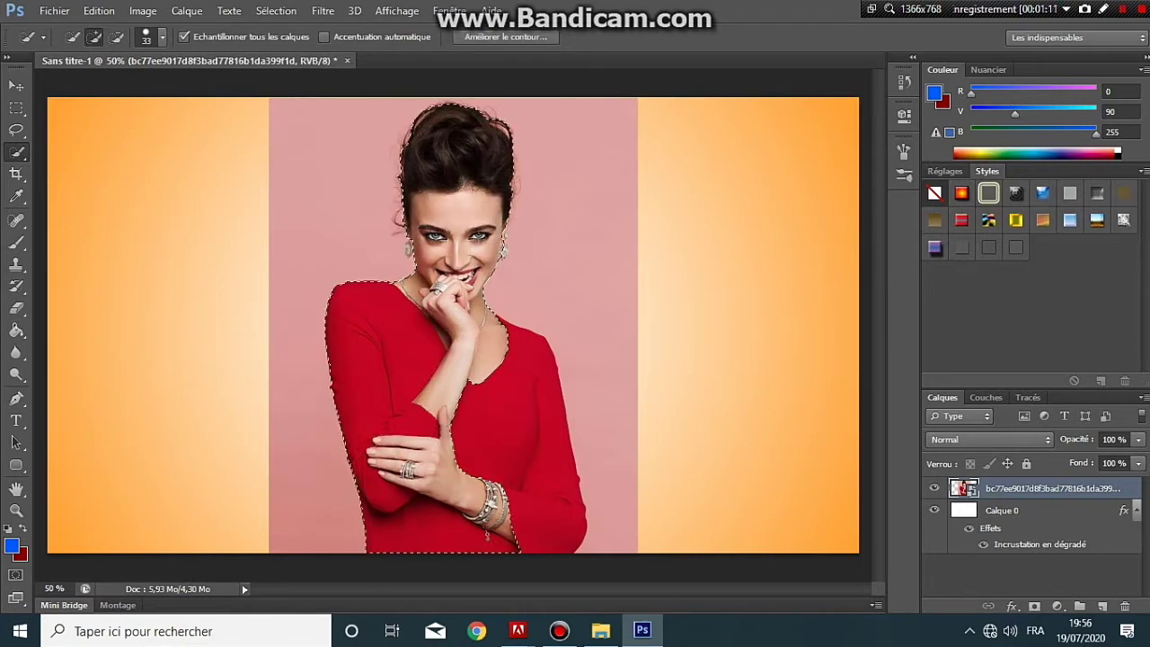
drag(493, 372, 487, 485)
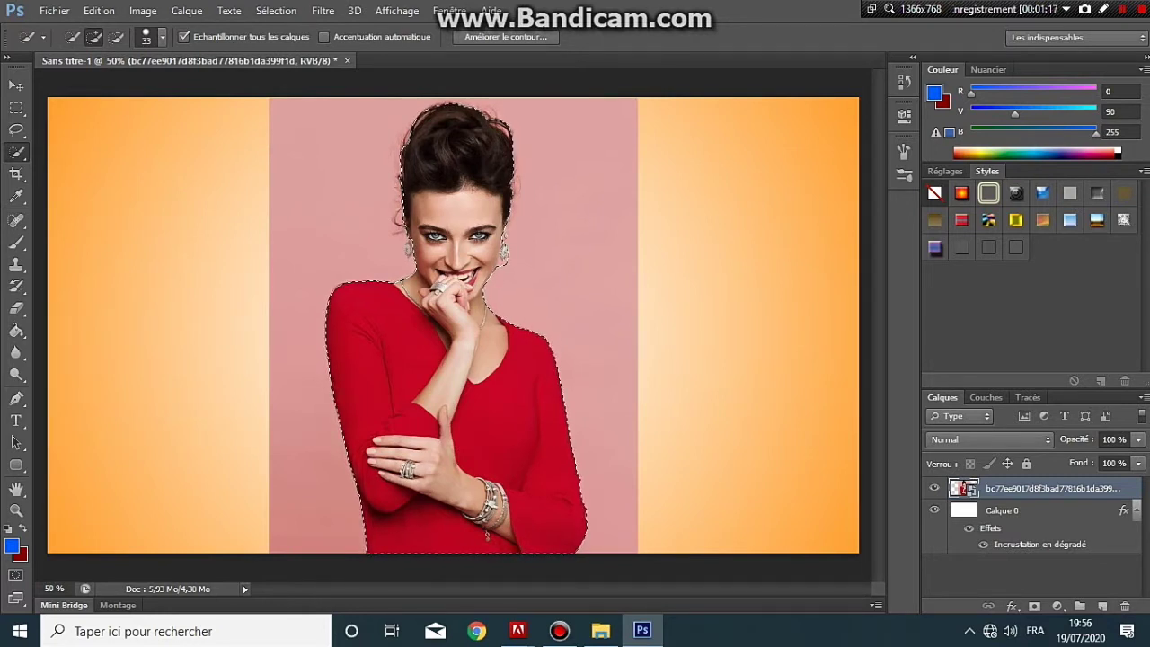
key(alt)
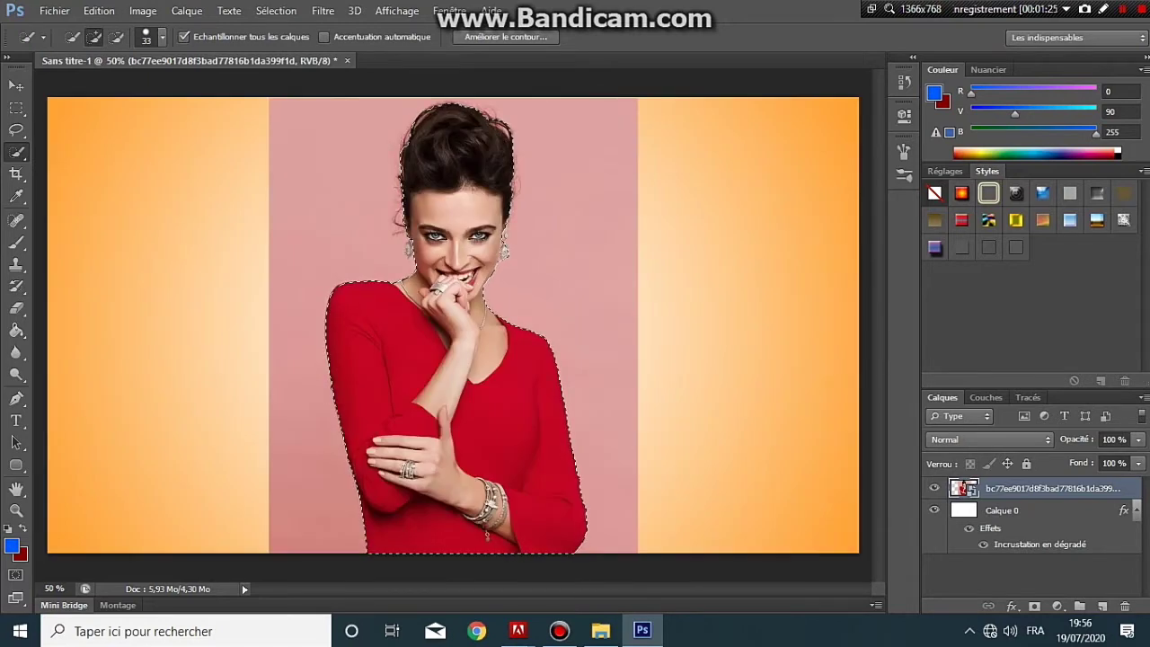
key(alt)
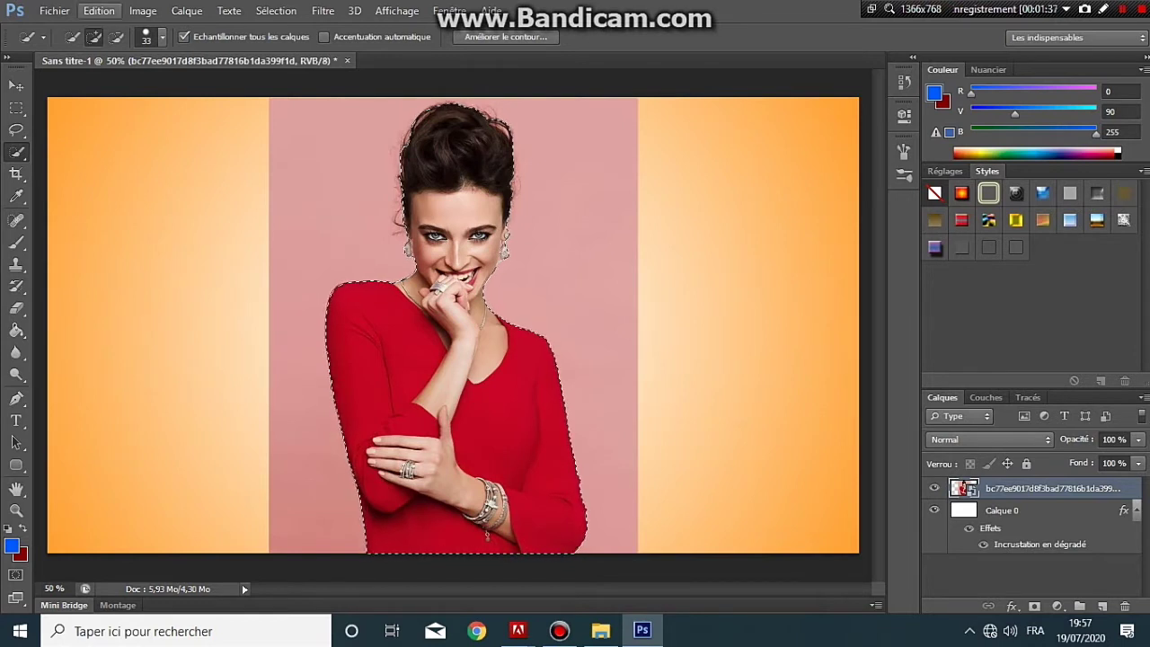
key(alt)
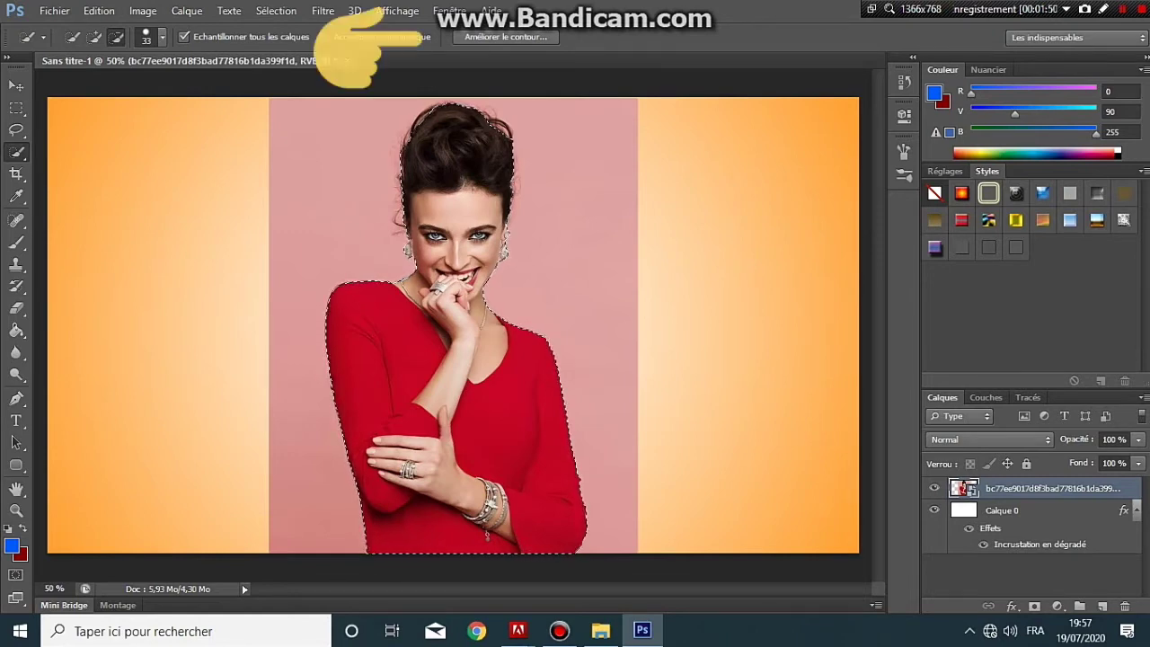
- Open Refine Edge and enable Smart Radius at 3.1 px
click(477, 37)
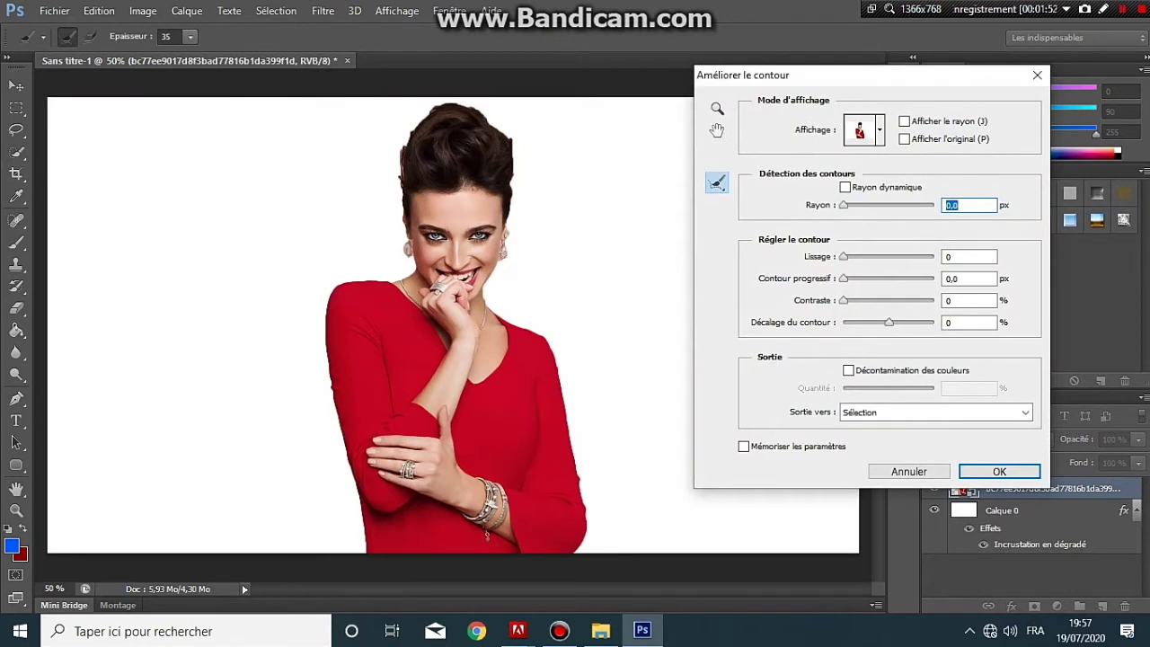
click(844, 187)
drag(844, 205, 858, 205)
double_click(951, 205)
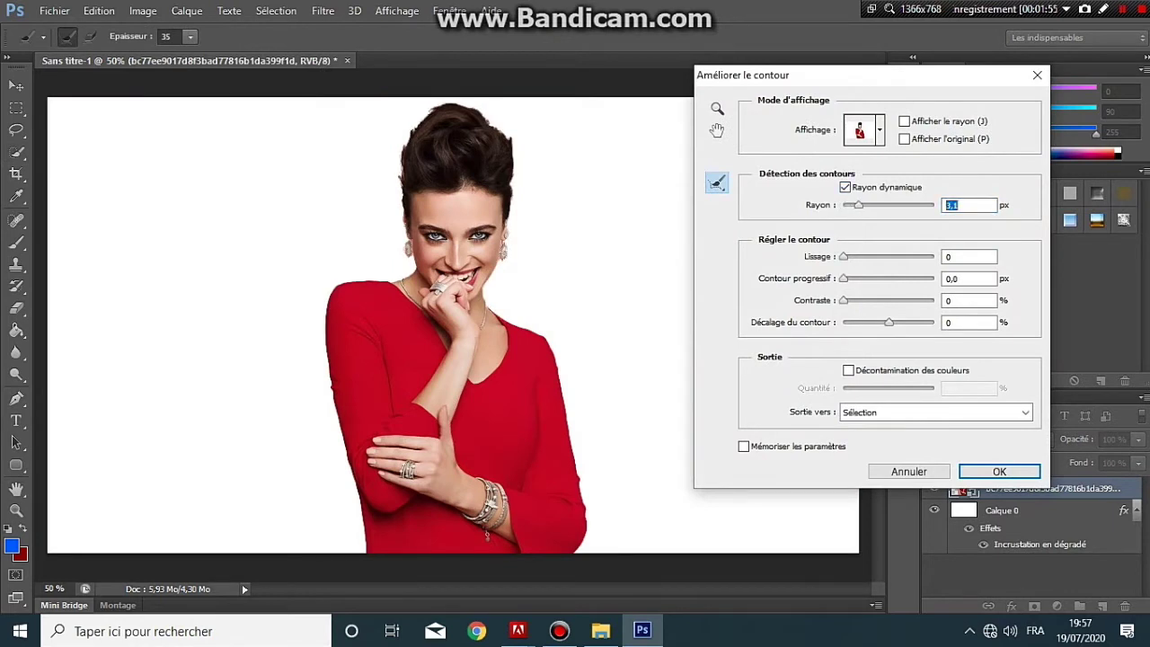
- Brush over the hair edges, bun and earring area, and enable colour decontamination
drag(504, 258, 515, 176)
mouse_move(516, 171)
mouse_down()
mouse_move(510, 137)
mouse_move(464, 102)
mouse_up()
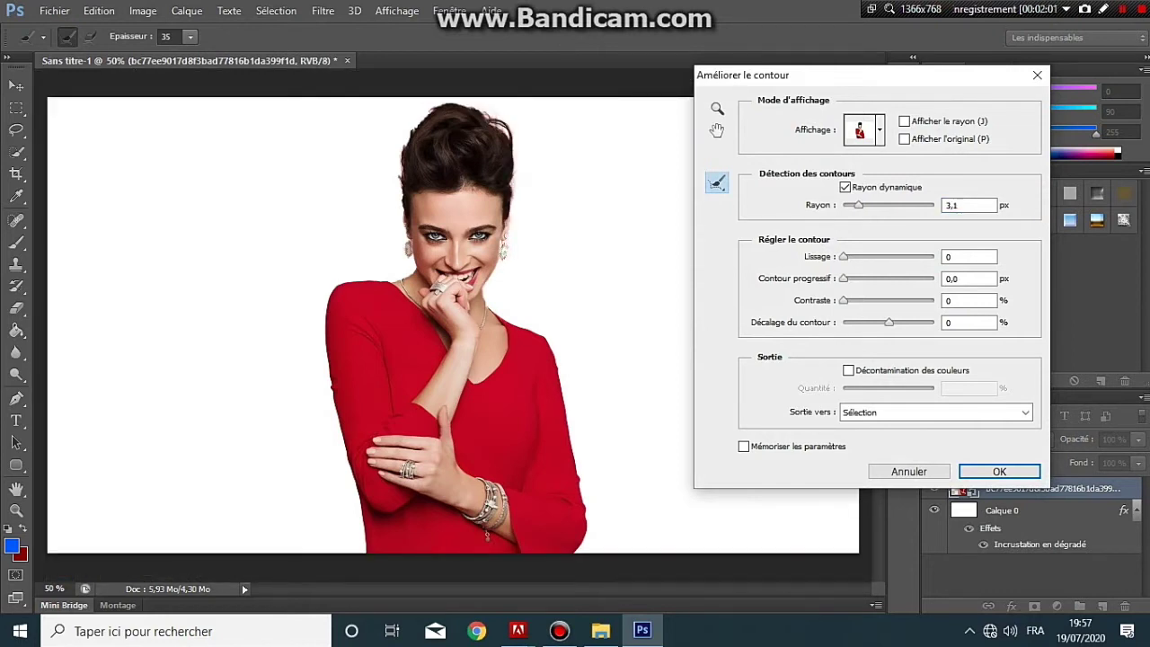
mouse_move(486, 112)
mouse_down()
mouse_move(432, 104)
mouse_move(400, 155)
mouse_move(404, 236)
mouse_up()
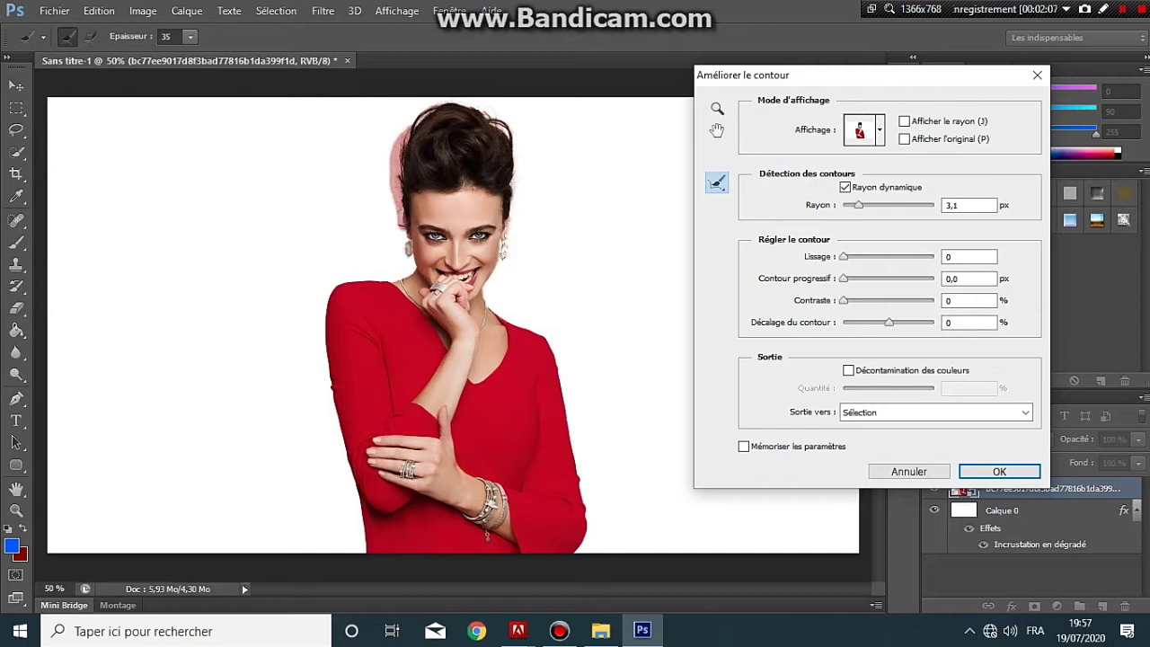
drag(401, 198, 411, 260)
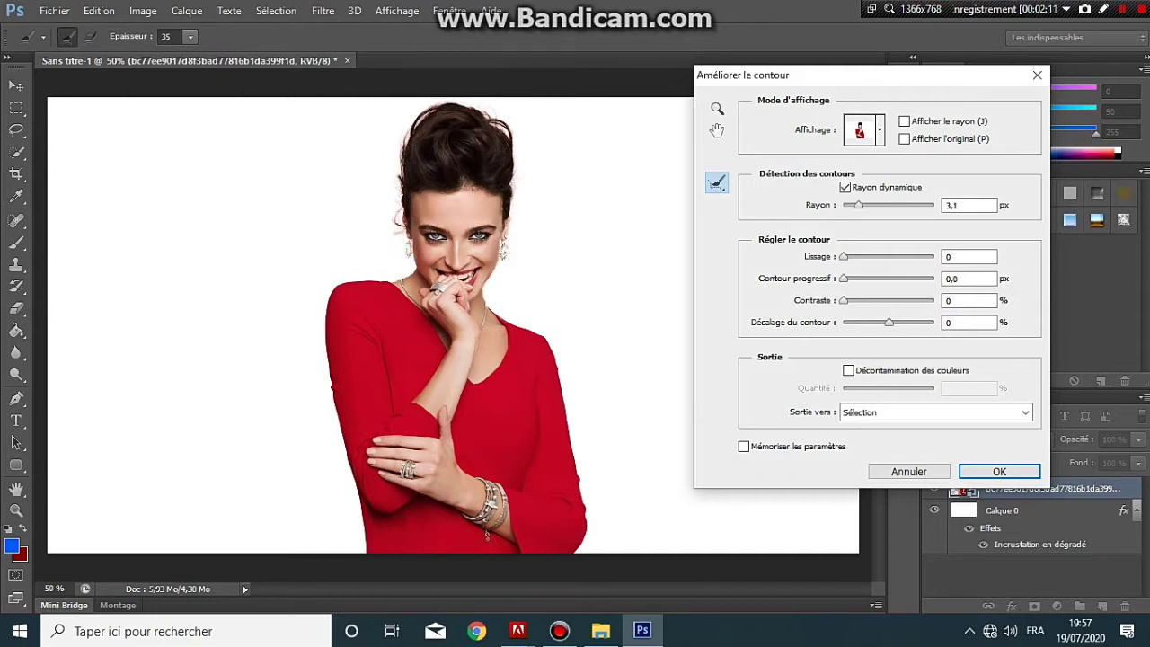
drag(504, 234, 503, 261)
click(849, 371)
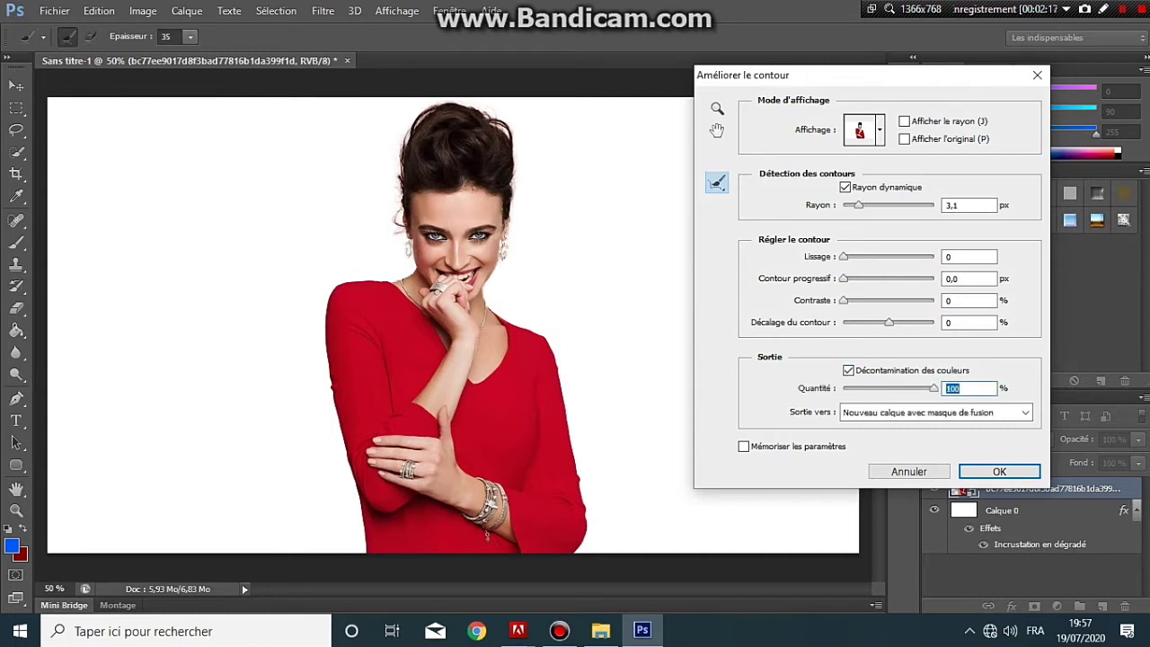
- Output the refined woman to a masked layer, then scale her to about 69% and centre her
click(999, 471)
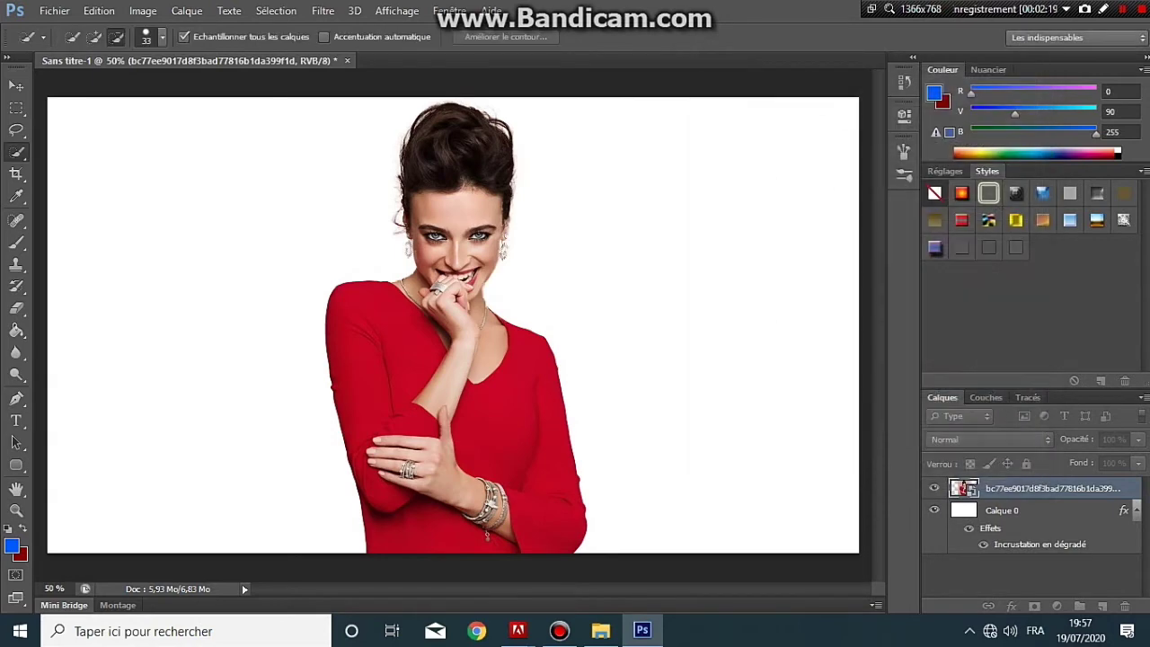
key(v)
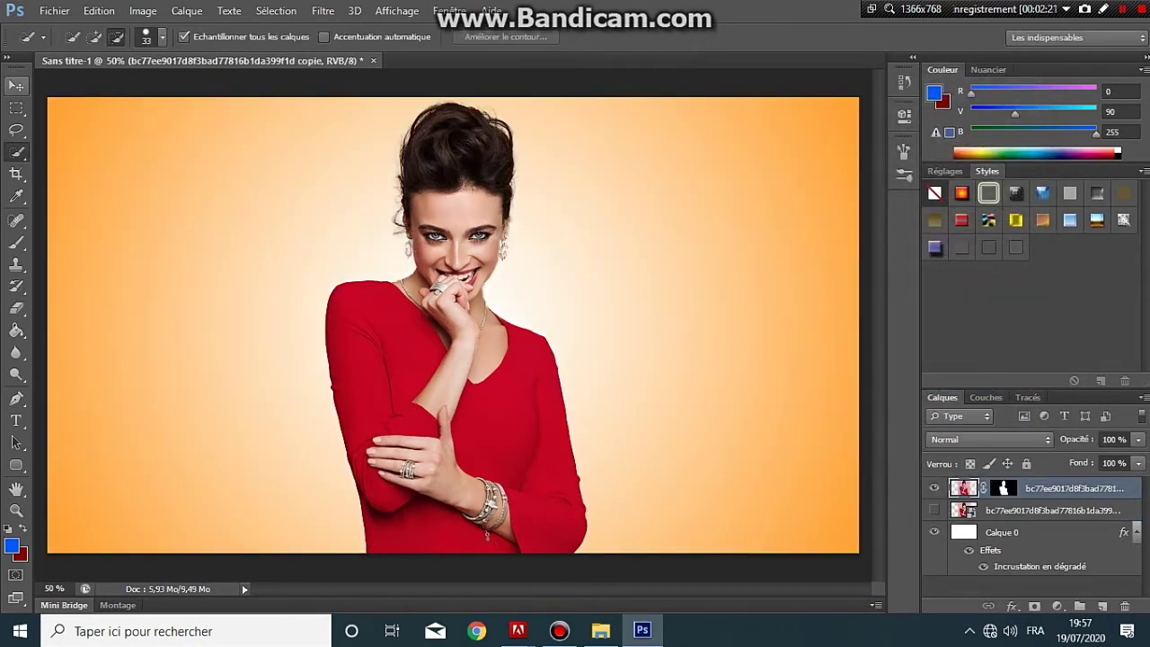
click(250, 36)
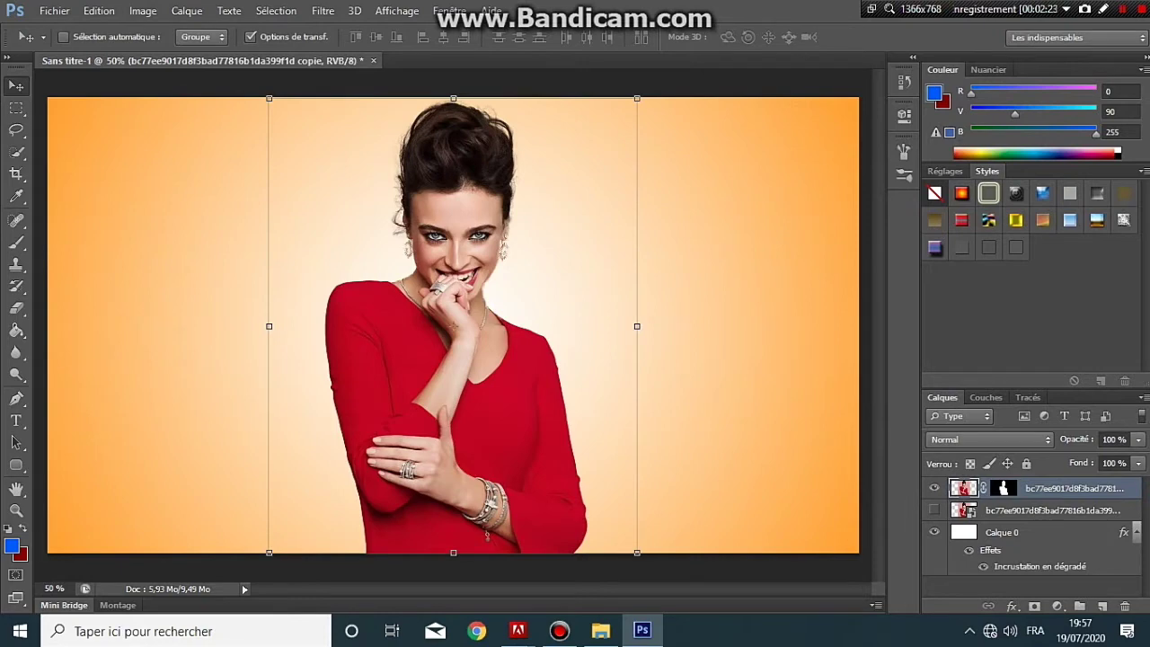
drag(637, 552, 505, 392)
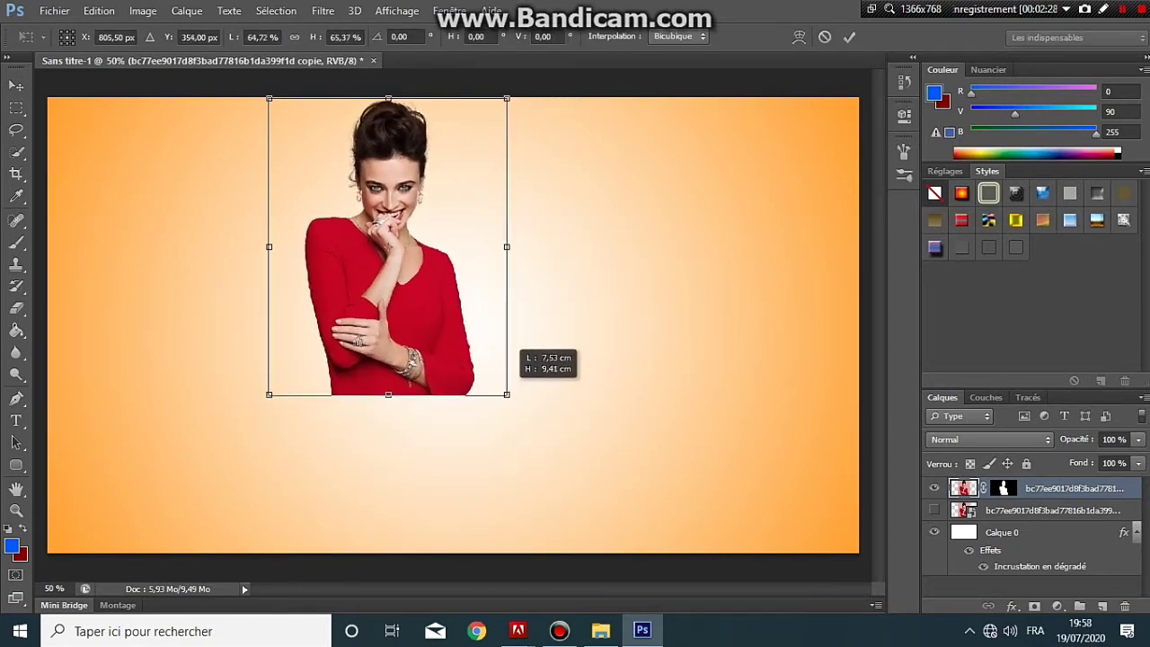
drag(434, 250, 492, 328)
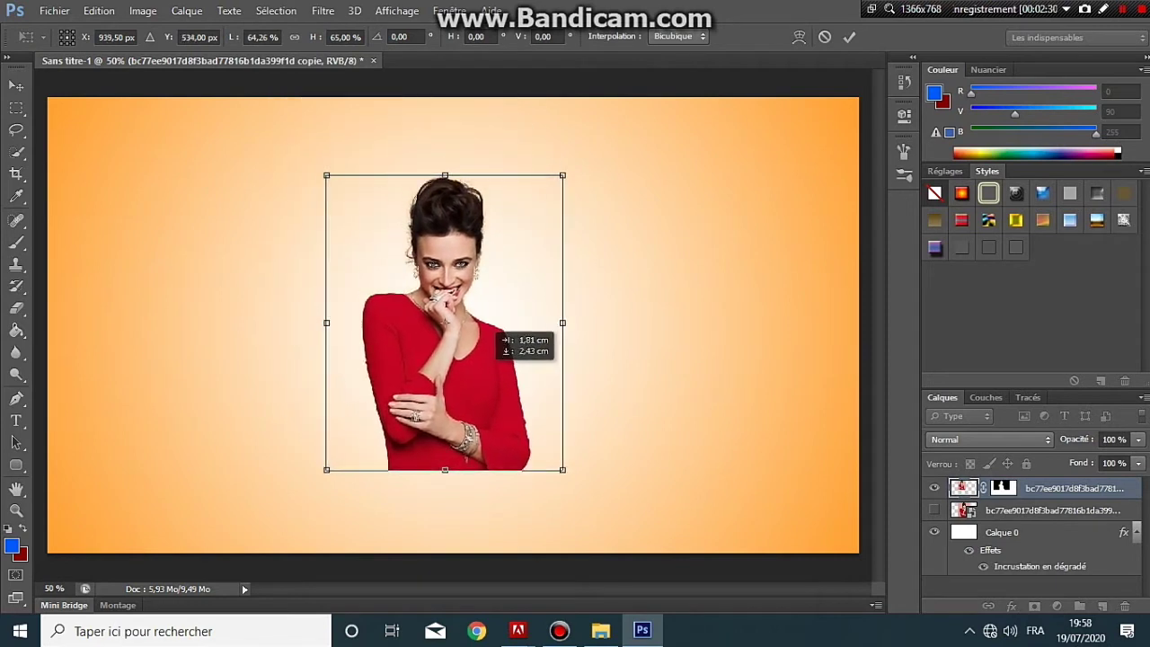
drag(564, 469, 584, 489)
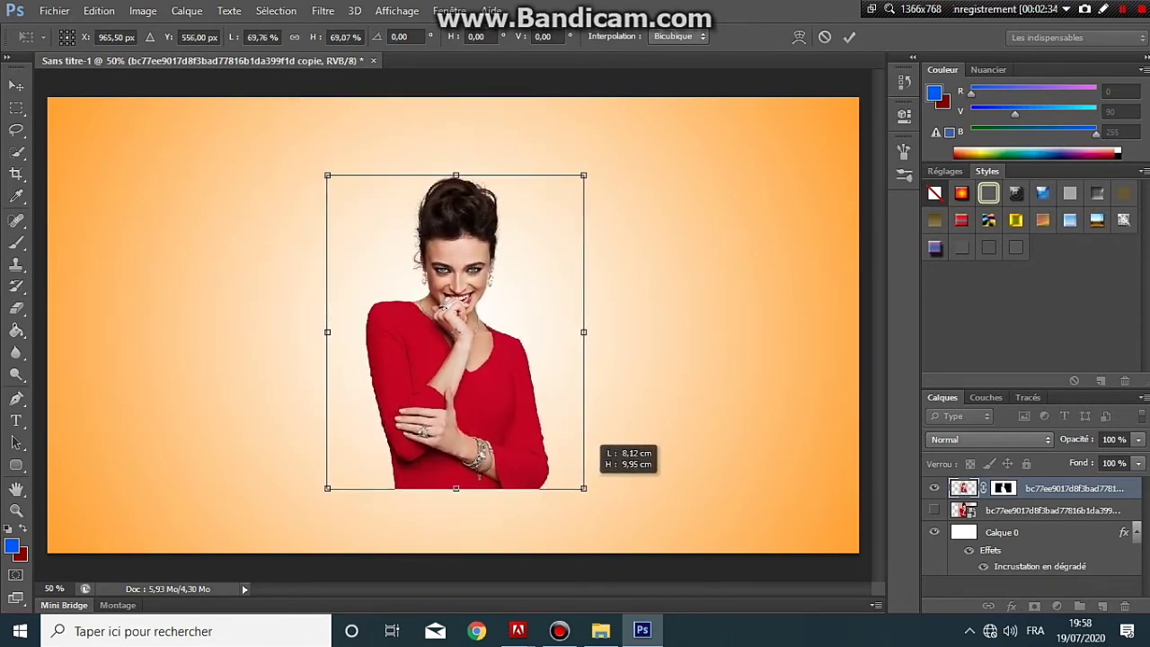
drag(505, 422, 489, 398)
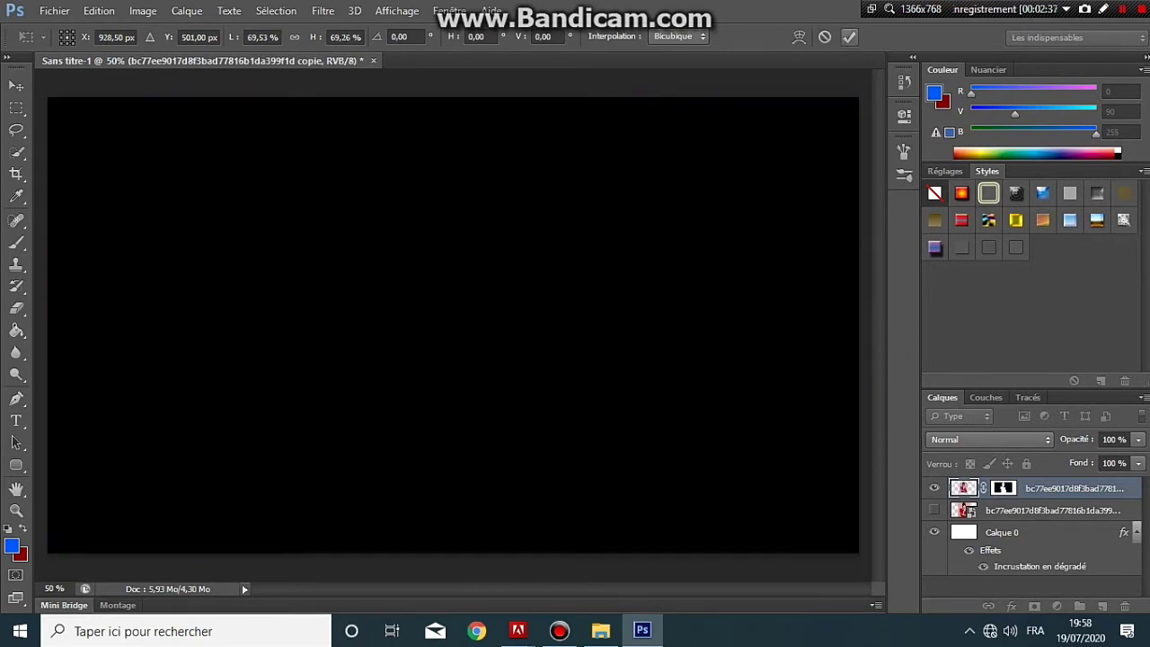
click(849, 37)
click(250, 36)
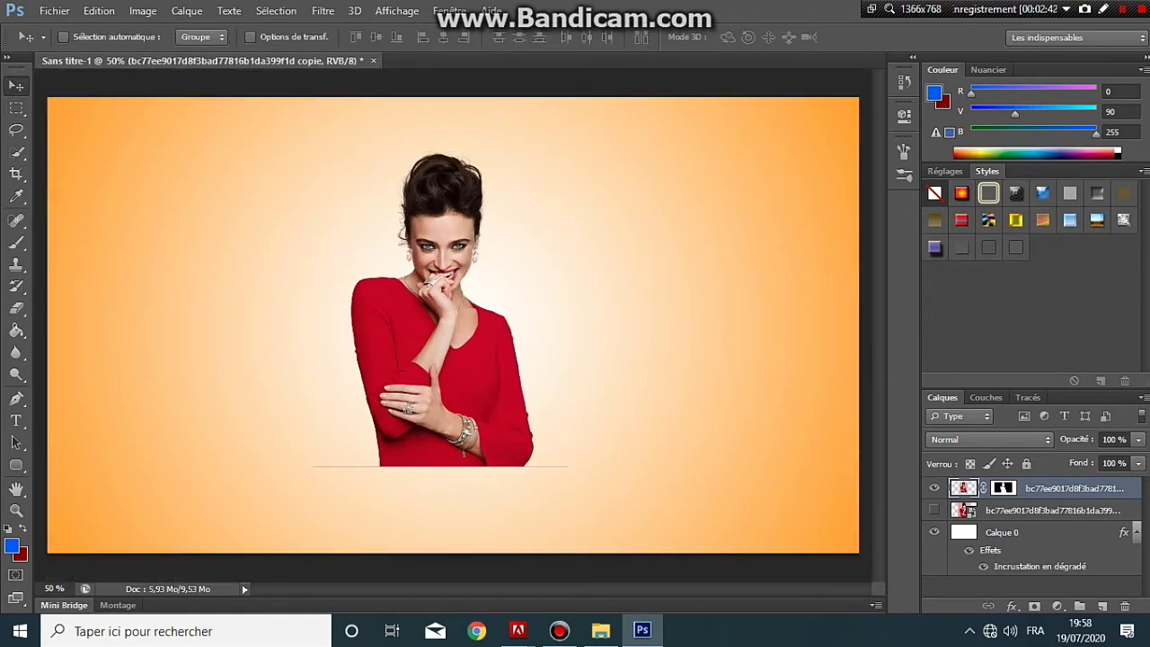
- Place the dripping image as a new layer, scaled to about 27% over the woman's red top
click(601, 631)
drag(282, 121, 644, 629)
drag(643, 629, 454, 326)
mouse_move(681, 99)
mouse_down()
mouse_move(415, 339)
mouse_move(415, 352)
mouse_up()
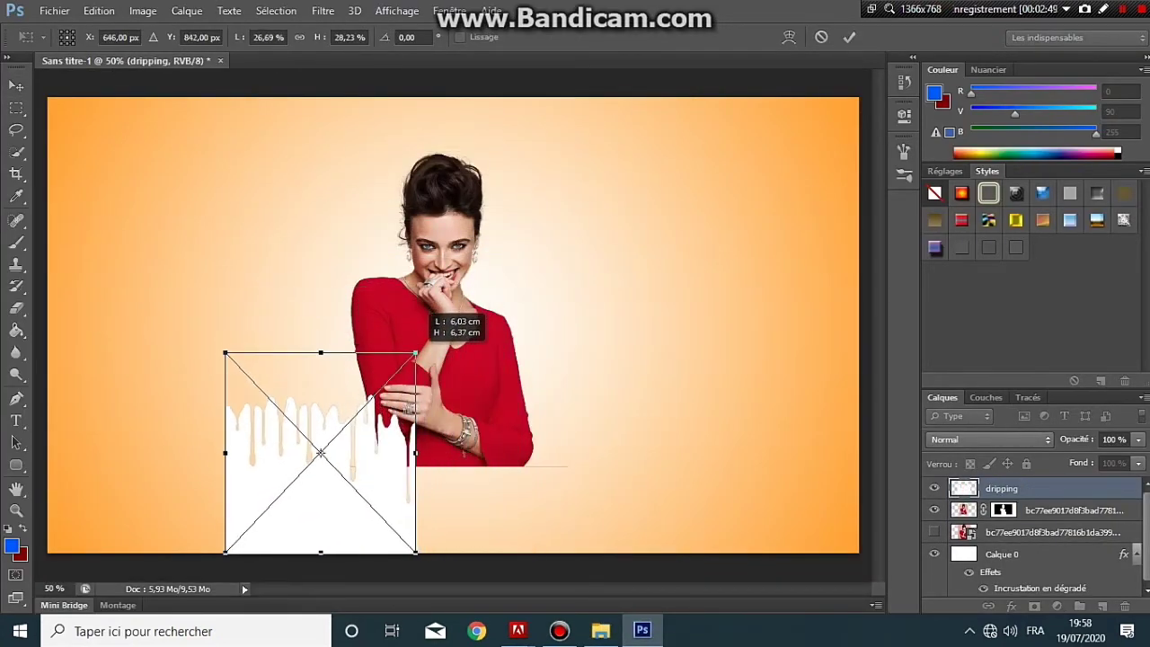
mouse_move(389, 448)
mouse_down()
mouse_move(506, 406)
mouse_move(529, 362)
mouse_up()
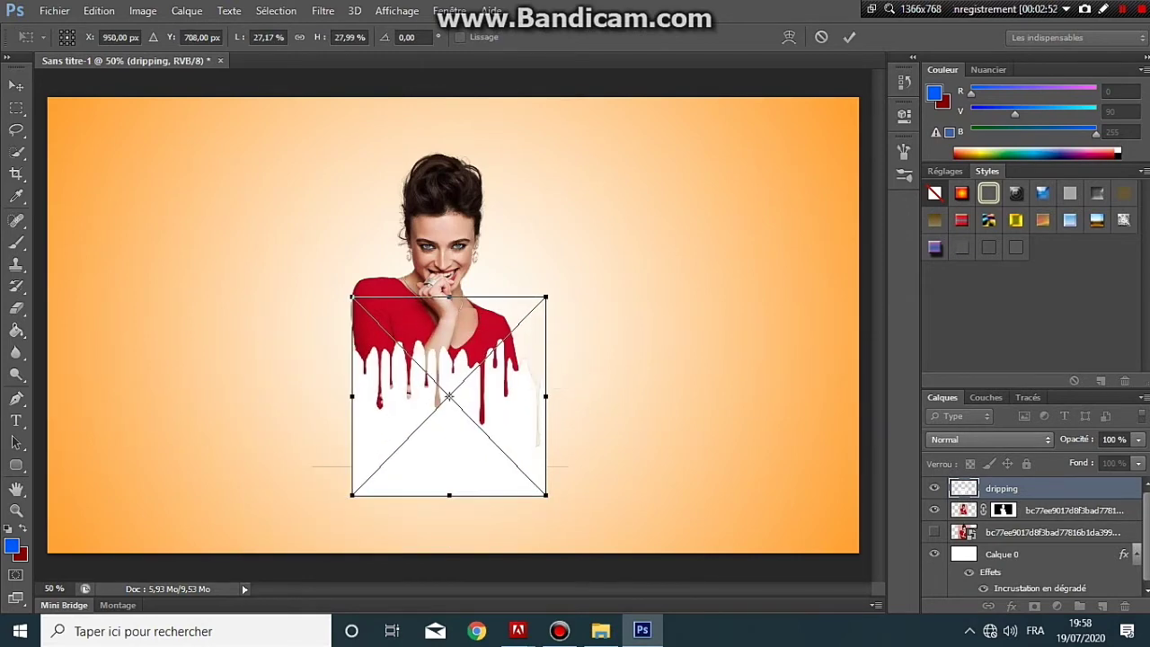
drag(351, 395, 353, 395)
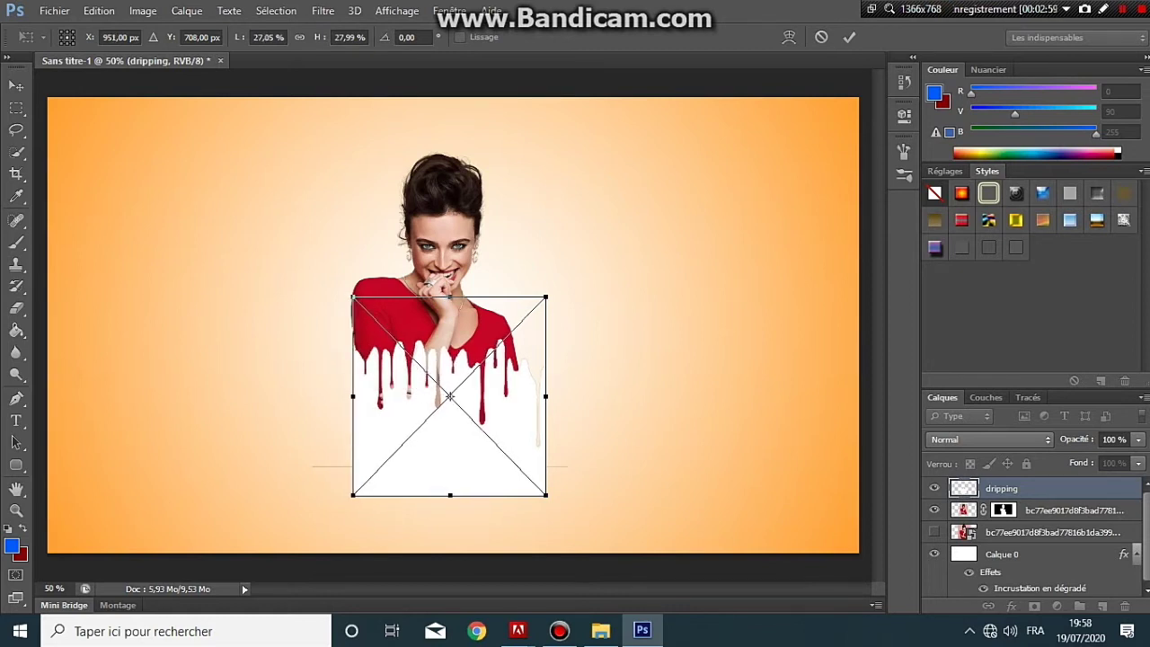
drag(449, 396, 449, 396)
- Commit the dripping image, load its drip shape as a selection, and hide that layer
click(849, 37)
key(ctrl)
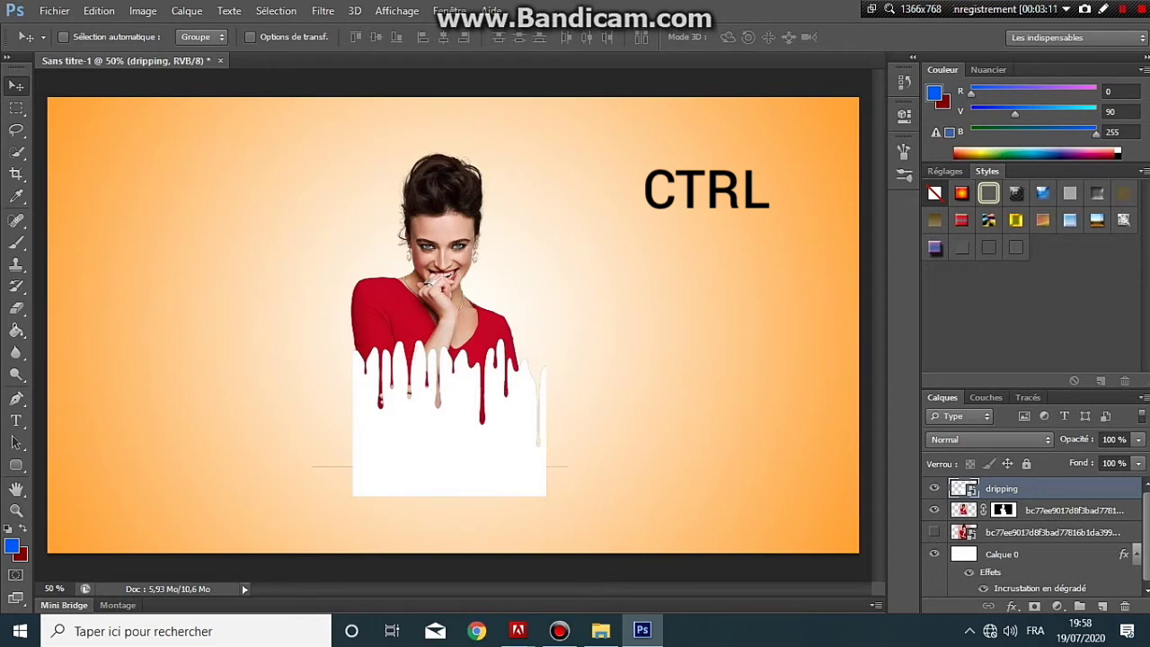
ctrl+click(963, 488)
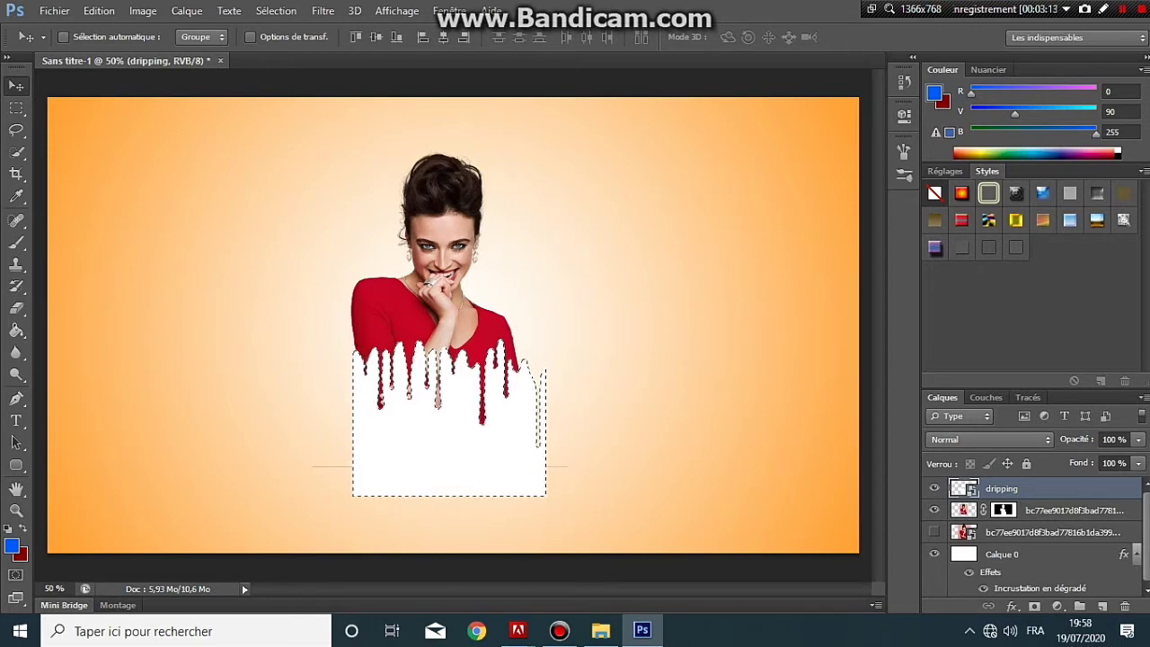
click(935, 488)
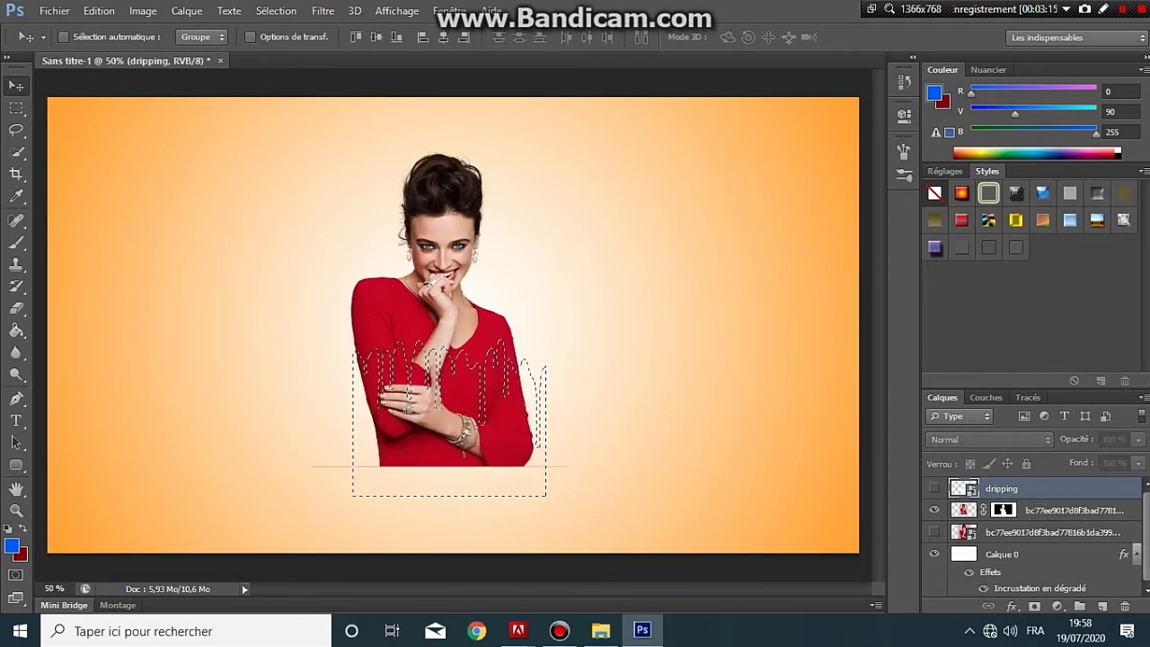
click(1070, 510)
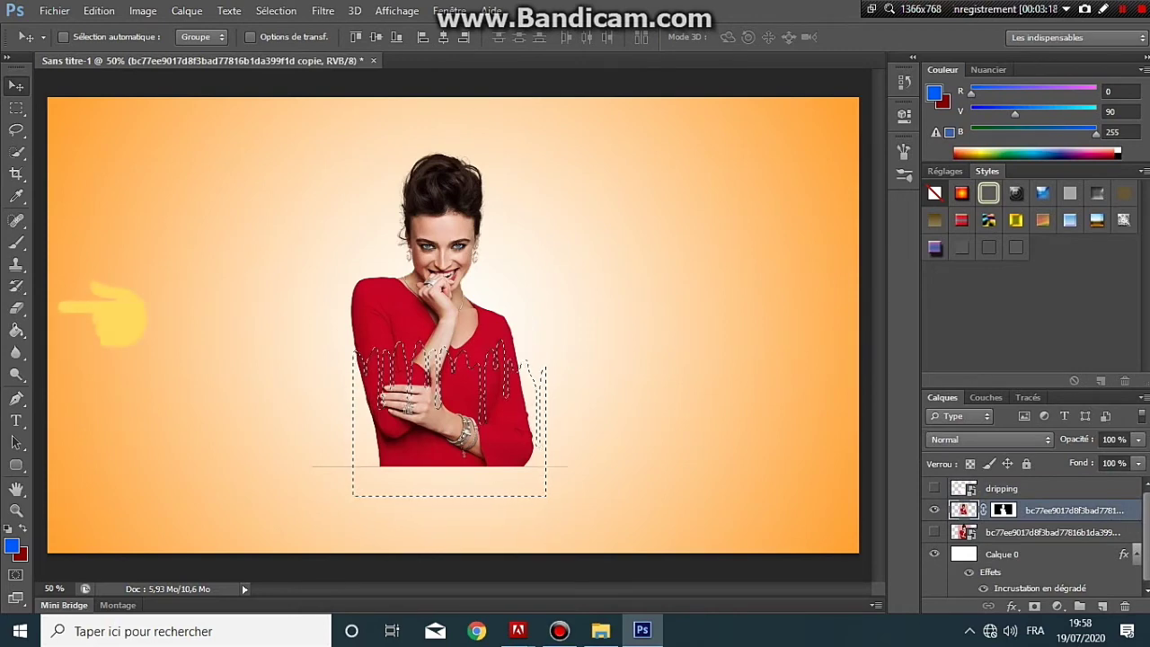
- Erase the red top between the drips on the woman layer, then deselect
key(e)
mouse_move(517, 460)
mouse_down()
mouse_move(377, 435)
mouse_move(503, 413)
mouse_up()
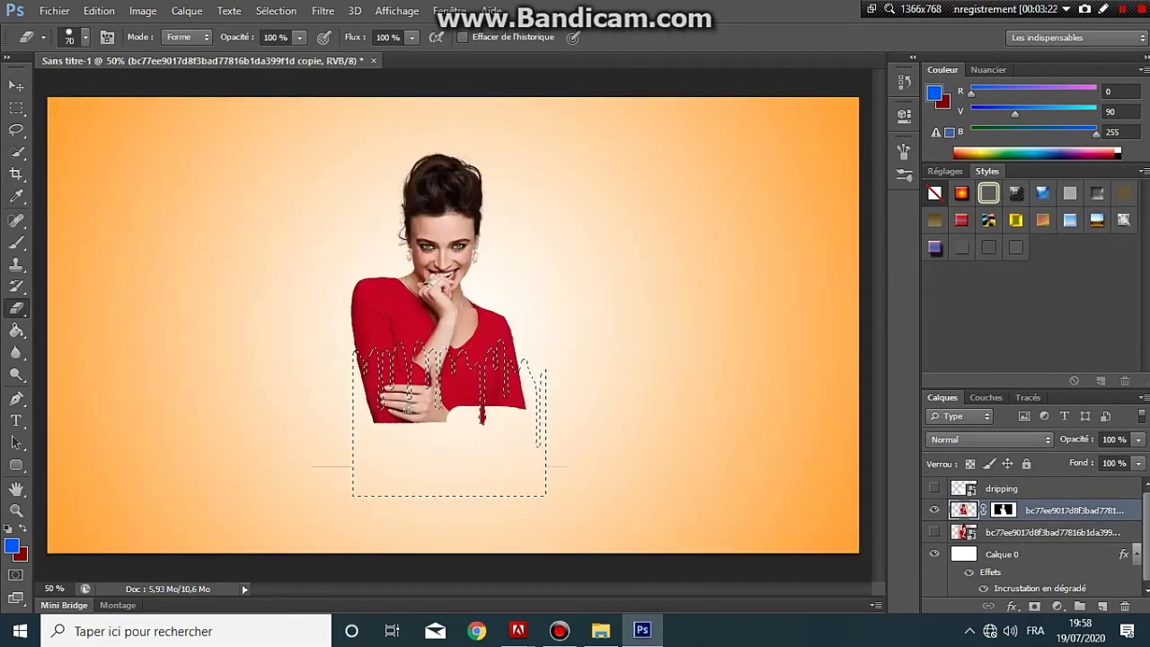
mouse_move(417, 413)
mouse_down()
mouse_move(503, 406)
mouse_move(417, 405)
mouse_up()
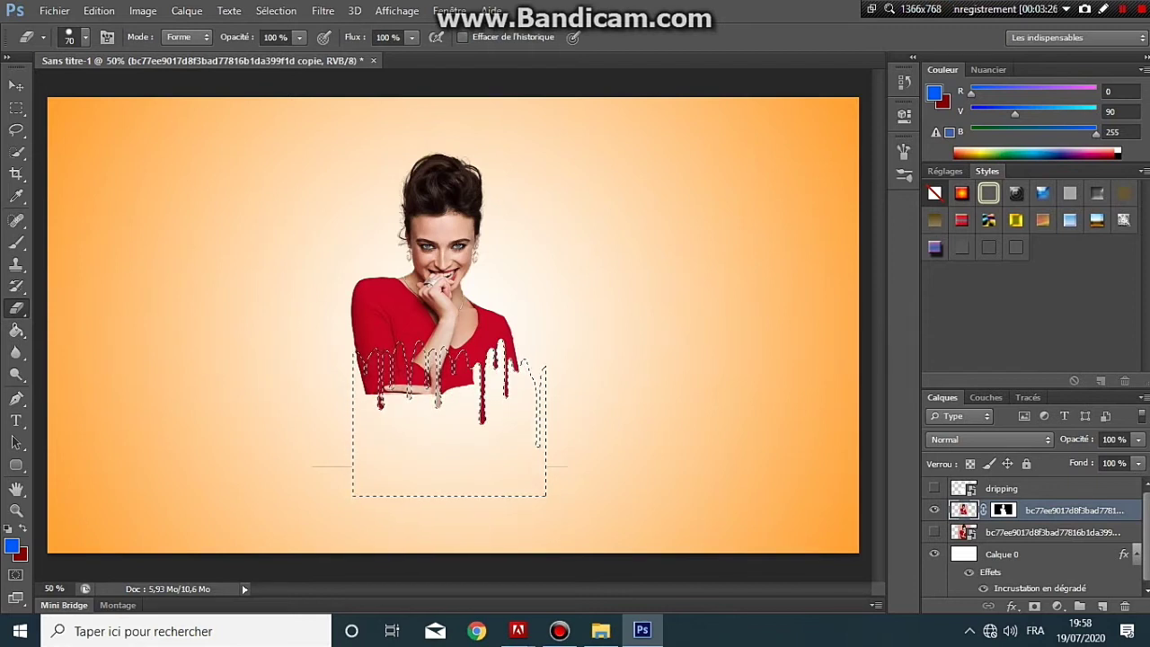
drag(457, 363, 456, 379)
mouse_move(401, 345)
mouse_down()
mouse_move(401, 369)
mouse_move(366, 396)
mouse_up()
drag(494, 347, 494, 372)
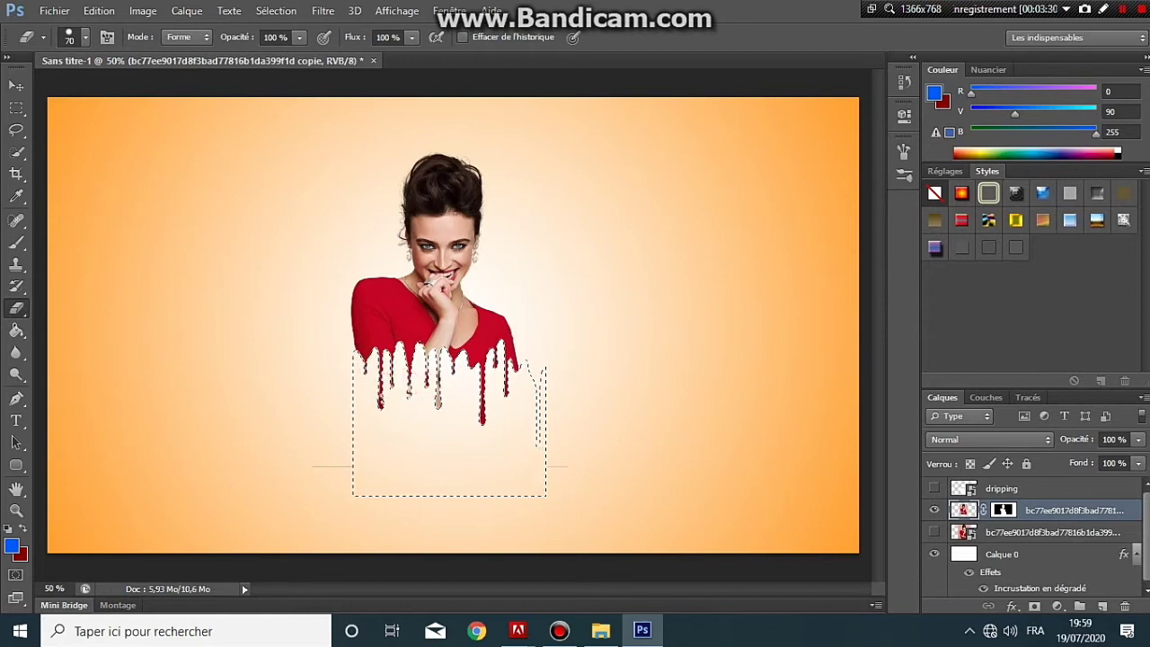
drag(365, 356, 366, 375)
mouse_move(452, 352)
mouse_down()
mouse_move(452, 374)
mouse_move(429, 378)
mouse_up()
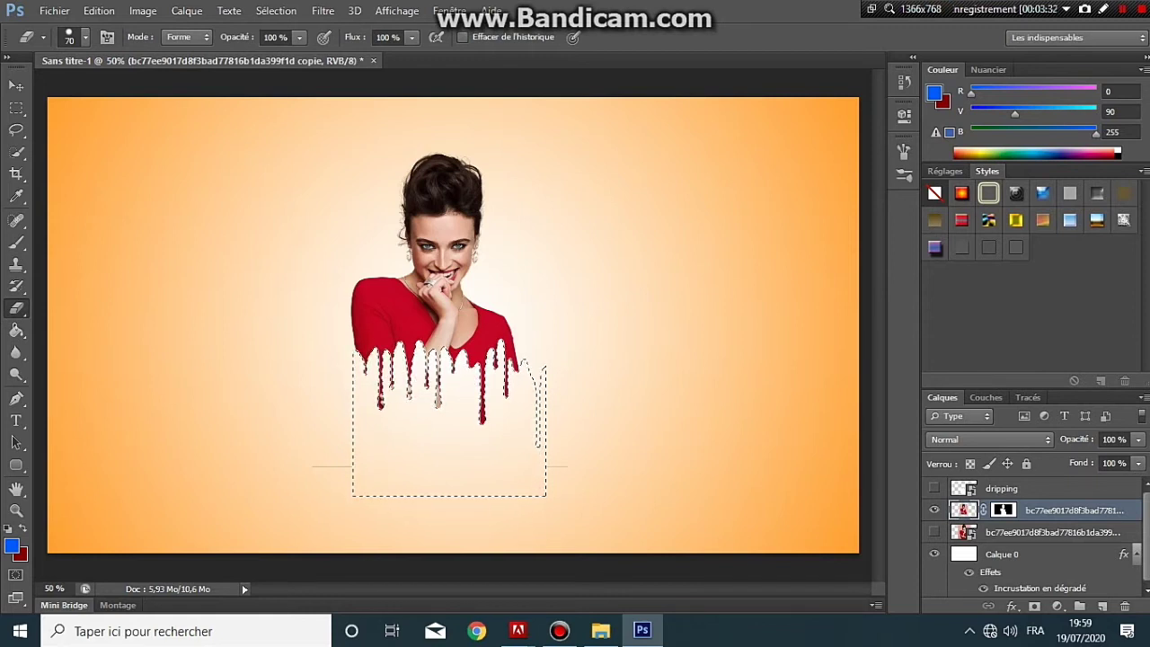
drag(392, 343, 393, 386)
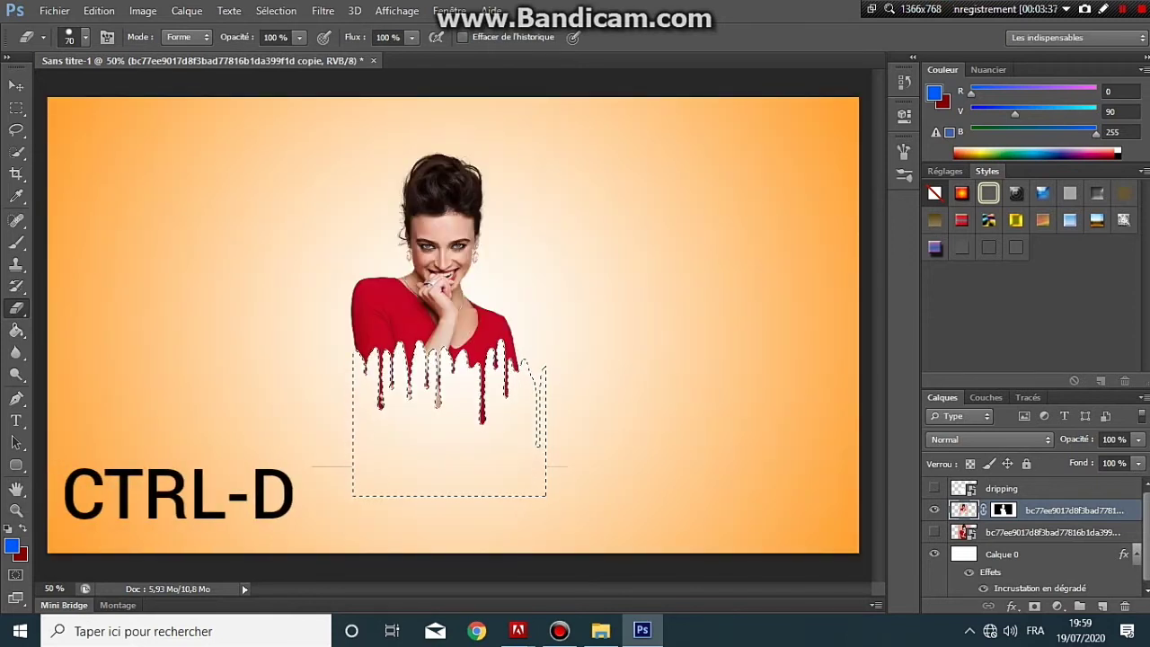
key(ctrl+d)
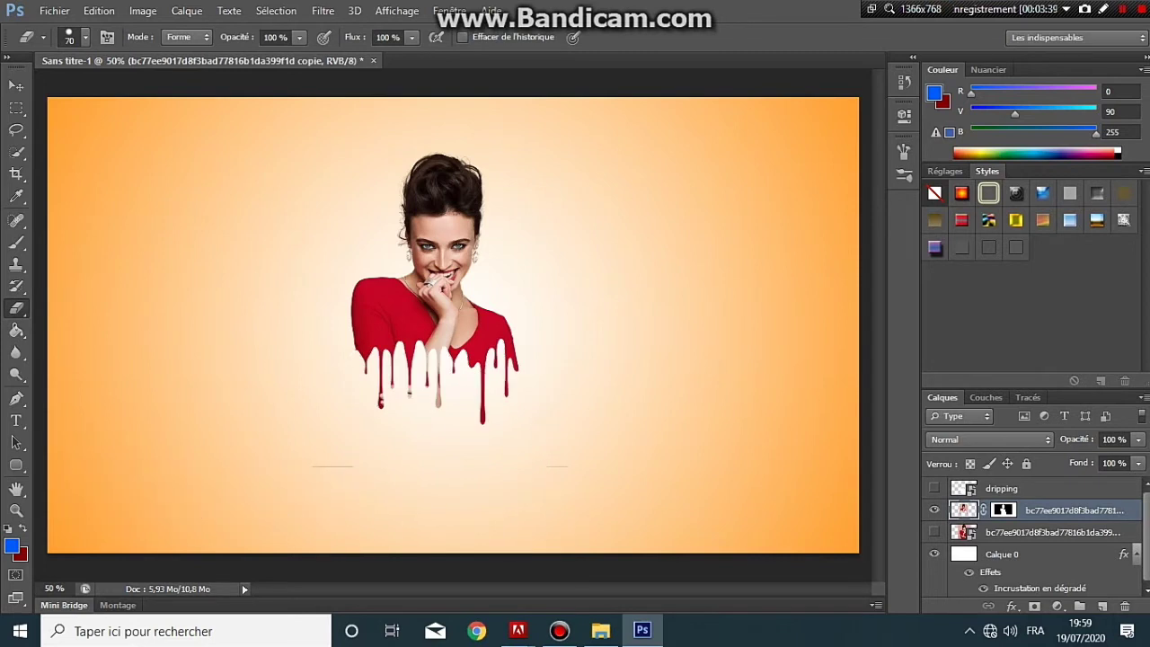
- Erase the faint stray line on the background and nudge the woman slightly right and down
click(17, 86)
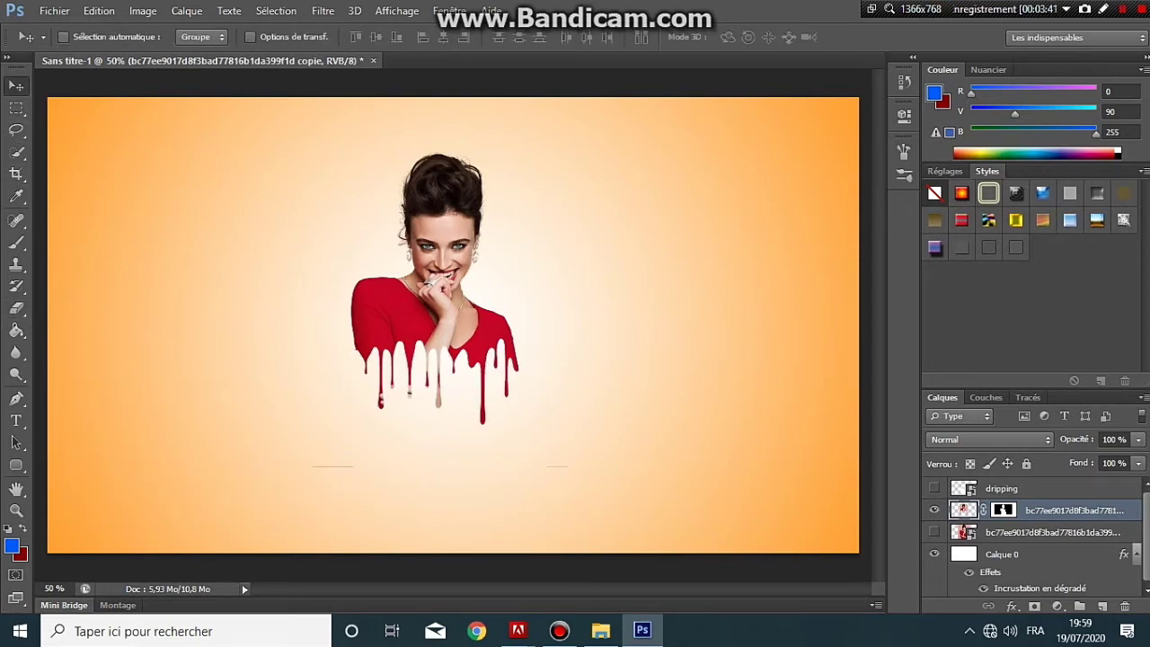
click(16, 308)
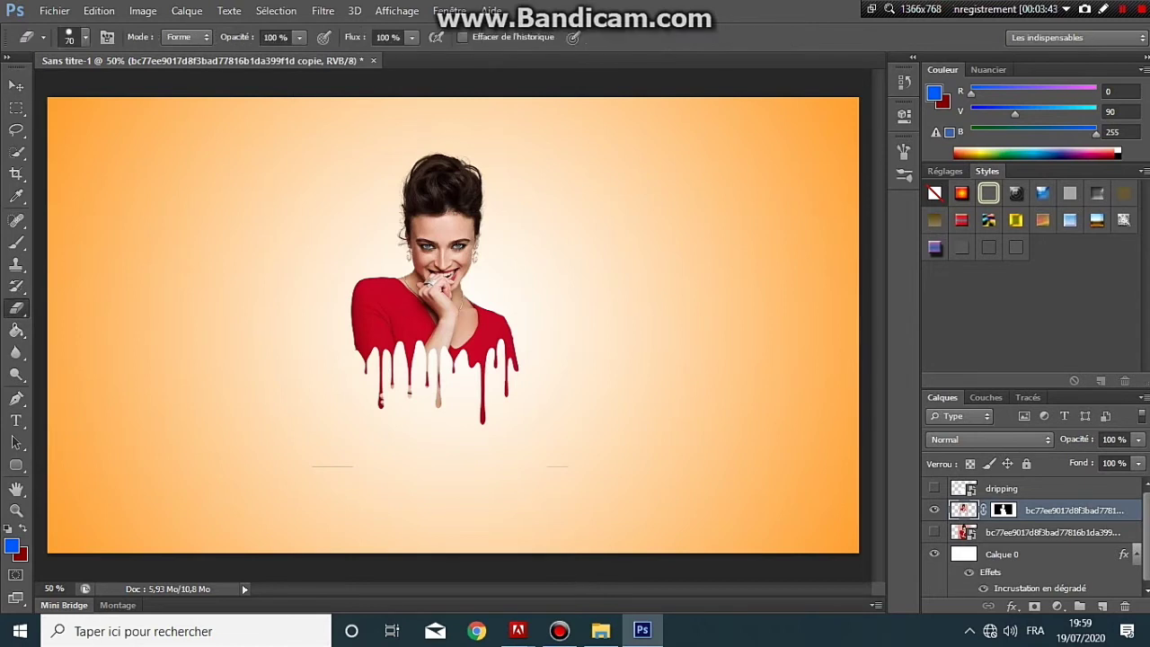
click(333, 467)
click(16, 85)
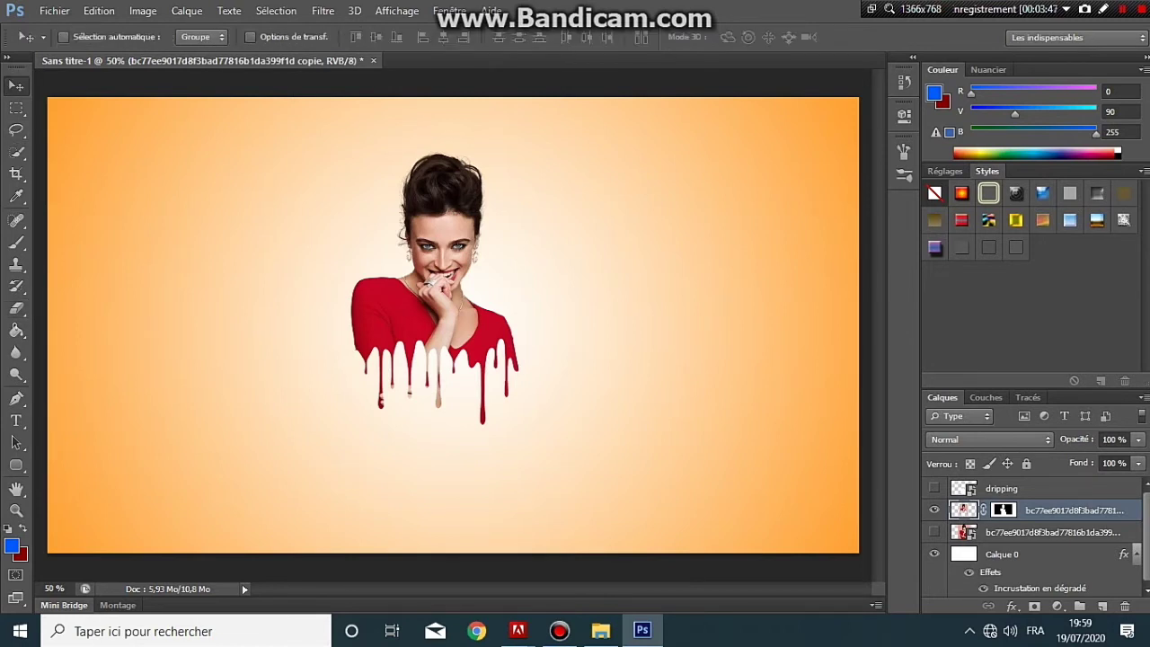
drag(480, 273, 487, 282)
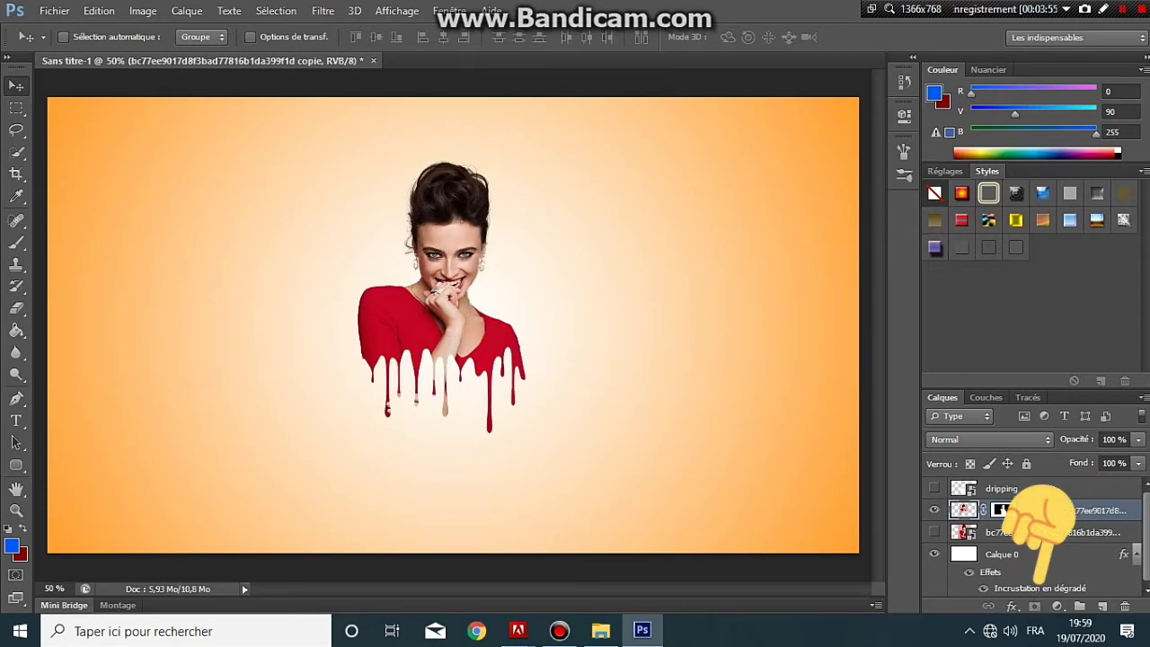
- Add an Ombre portée drop shadow to the woman layer and create empty layer Calque 1
right_click(1011, 508)
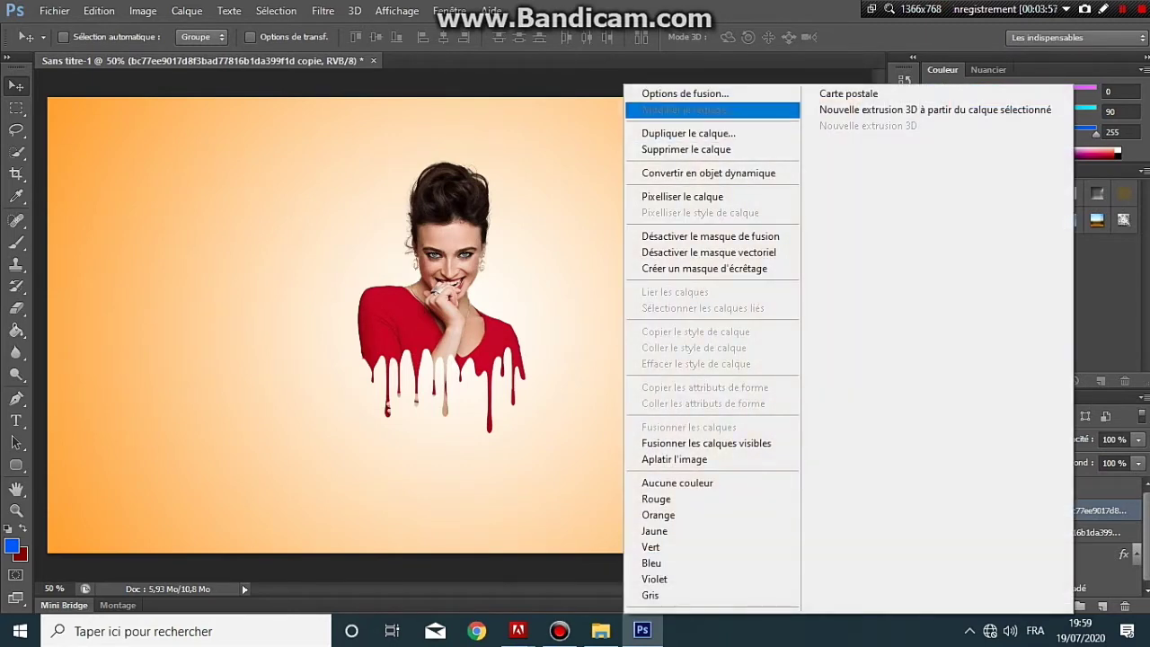
click(684, 94)
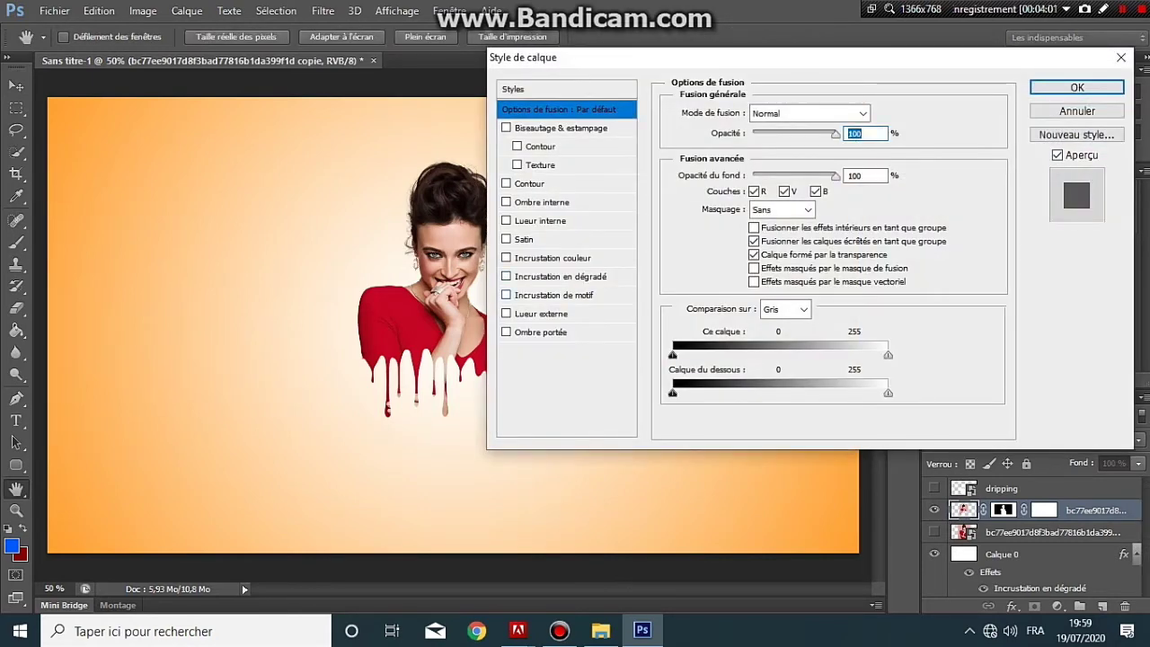
click(540, 331)
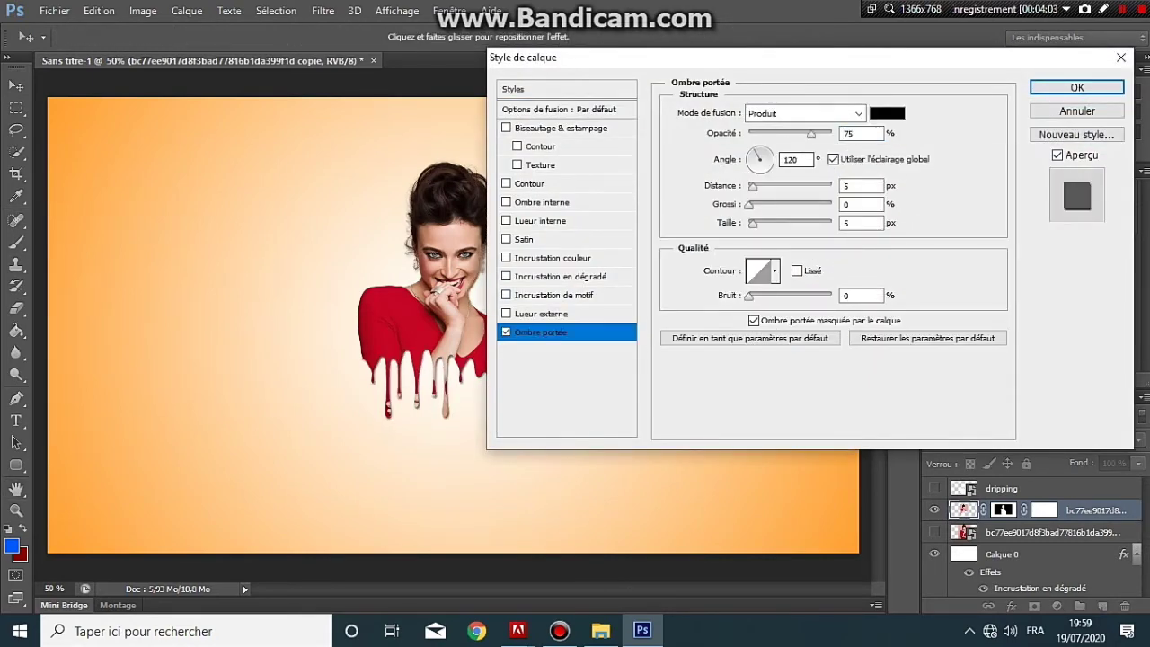
drag(844, 64, 943, 69)
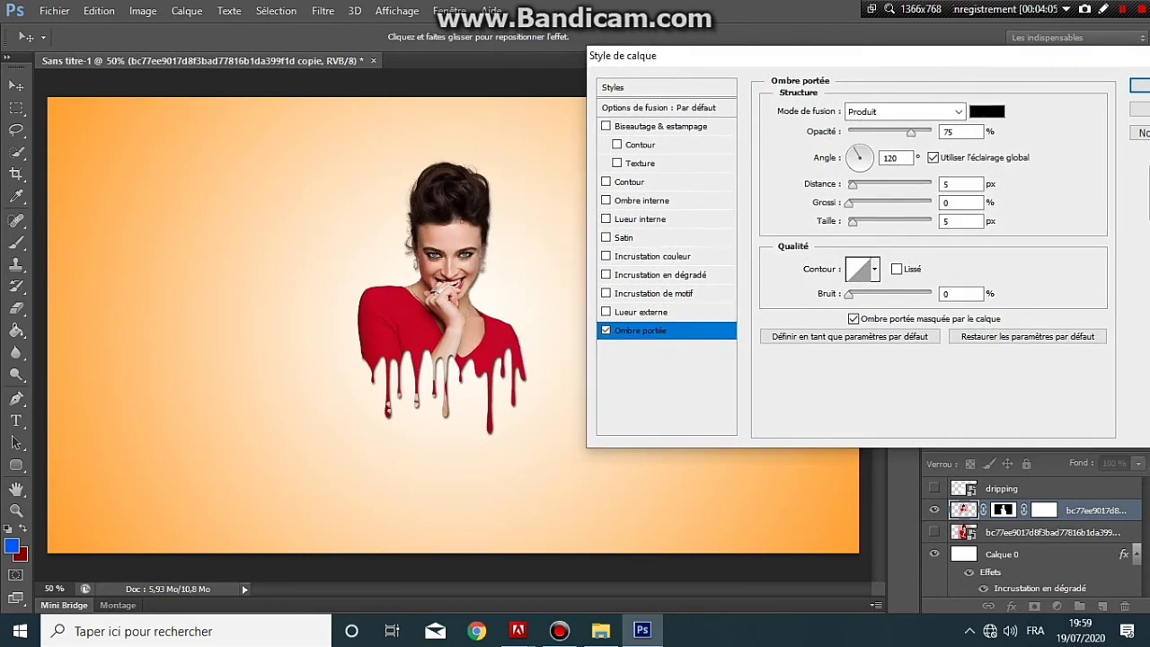
click(1140, 84)
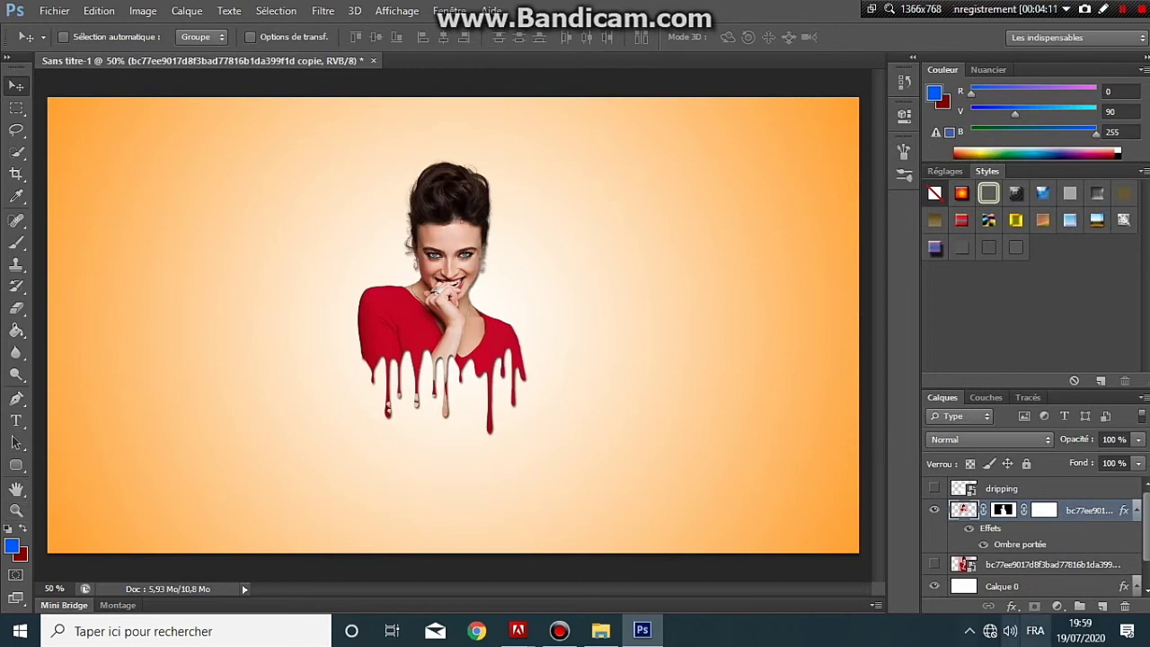
click(1102, 607)
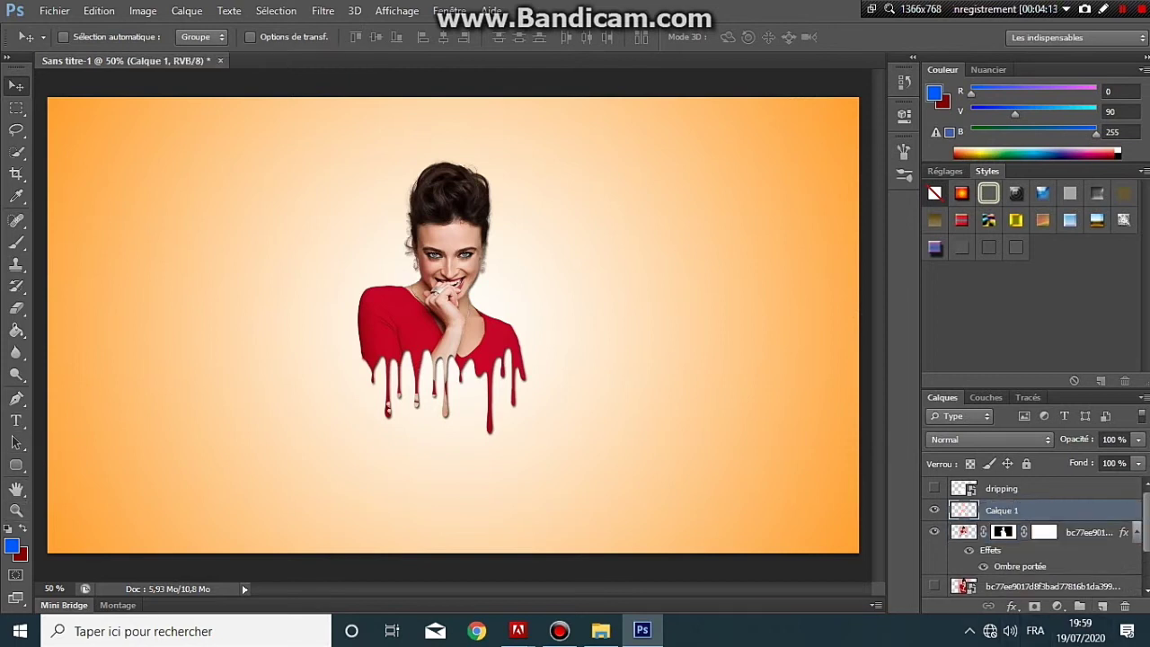
- Move Calque 1 below the woman layer, pick the Brush tool, and open the foreground colour picker
drag(998, 511, 993, 575)
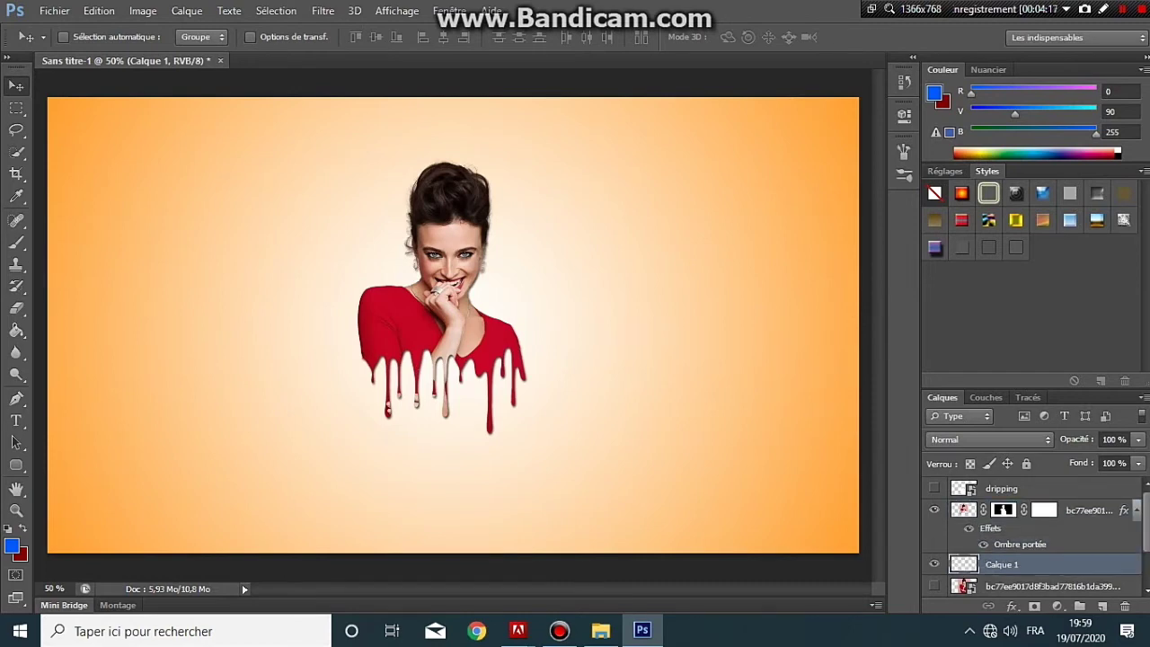
click(16, 243)
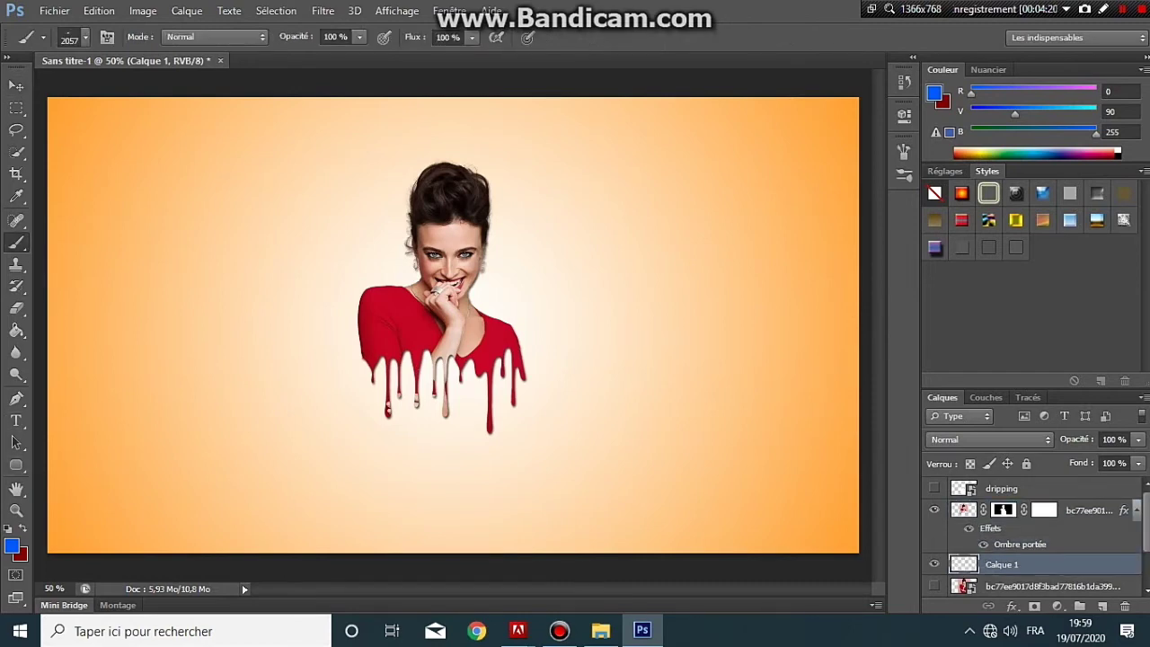
click(11, 545)
- Set the foreground colour to red ea0f0f
click(387, 310)
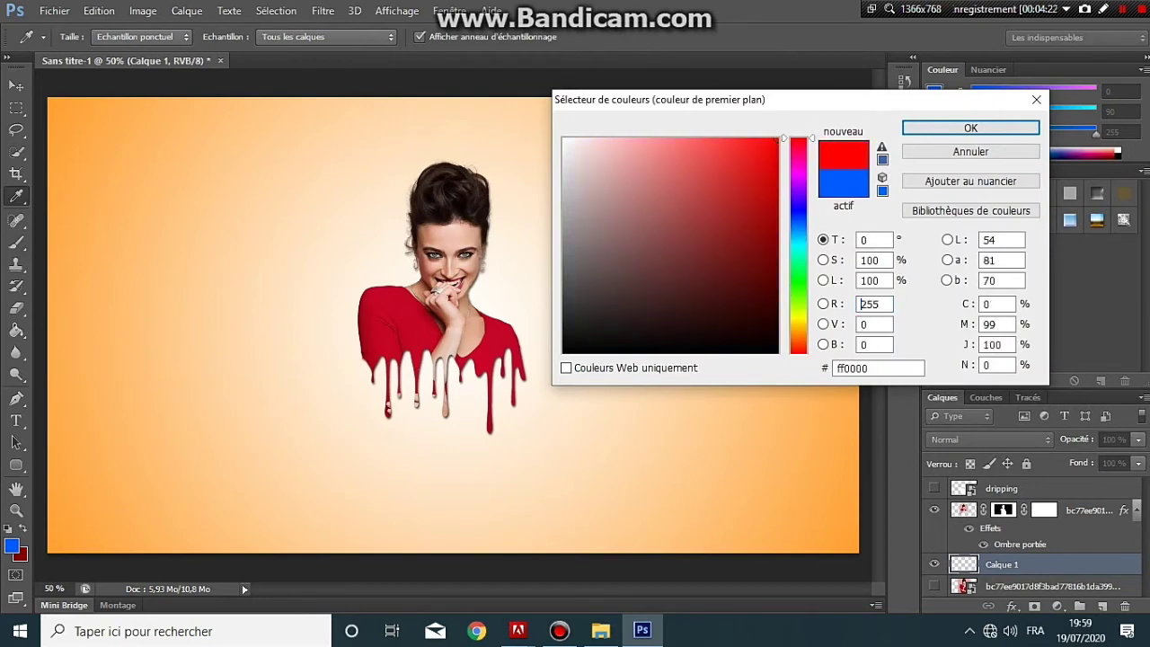
click(468, 350)
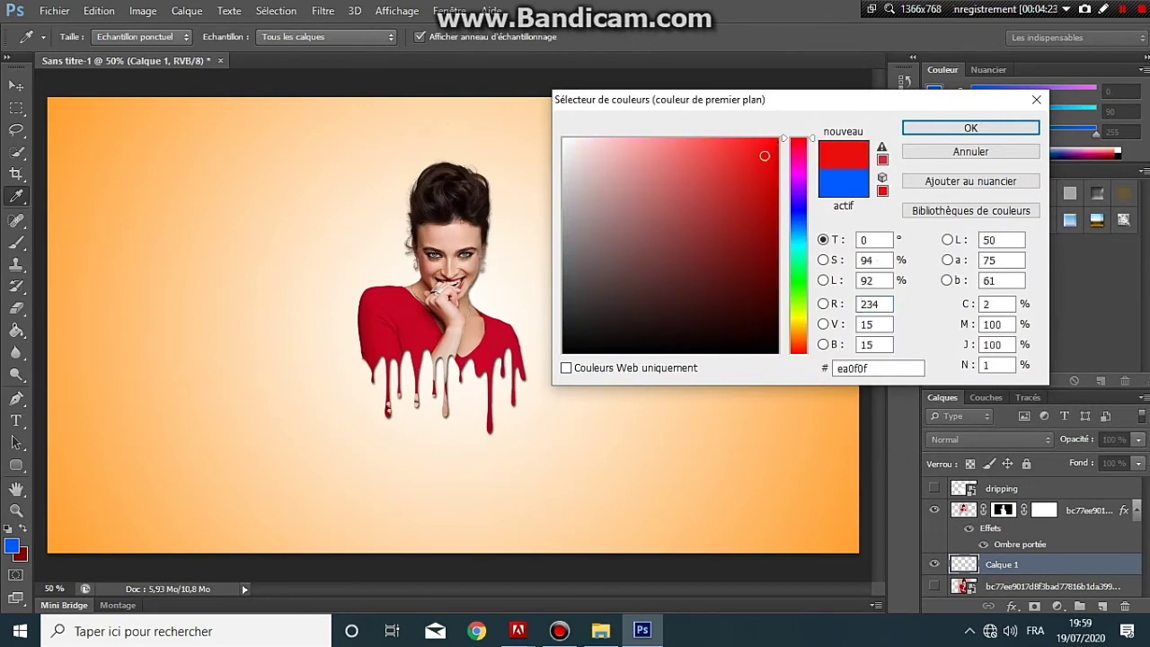
click(971, 128)
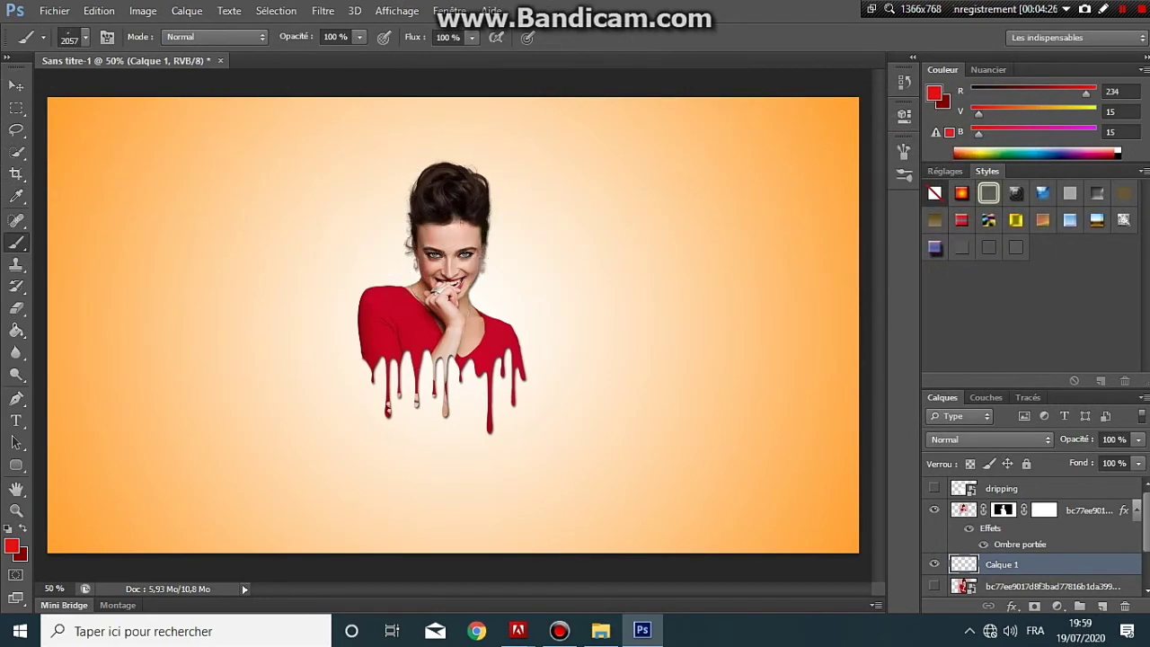
- Choose the 972 splatter brush preset at a size of 600 px
click(85, 37)
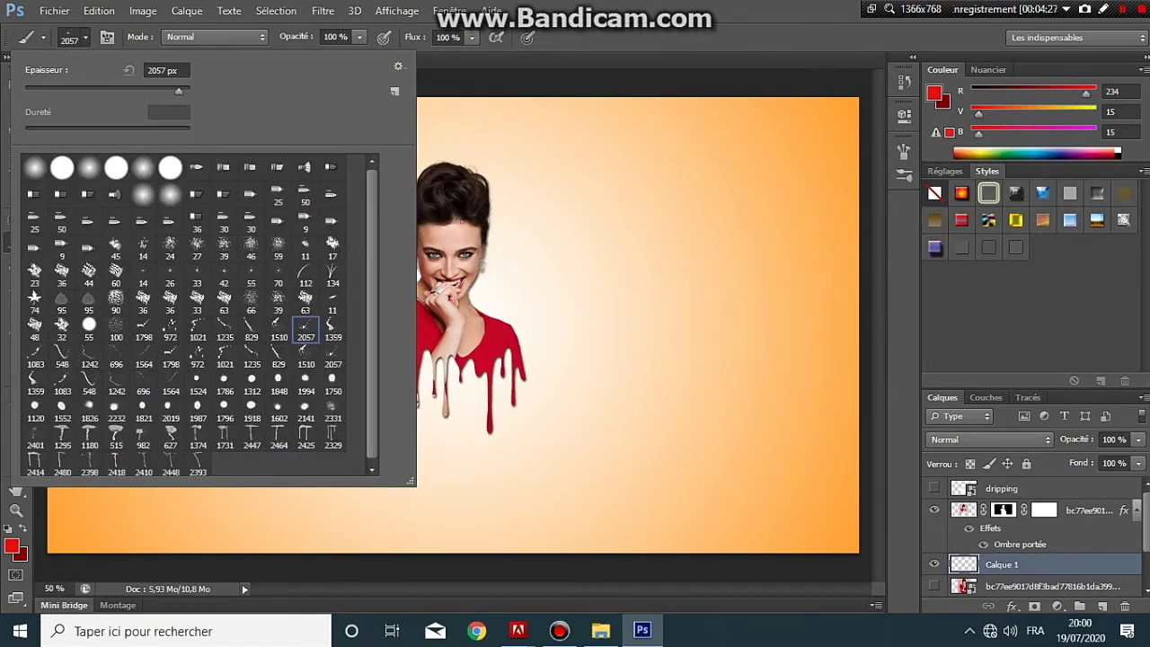
click(334, 357)
click(197, 357)
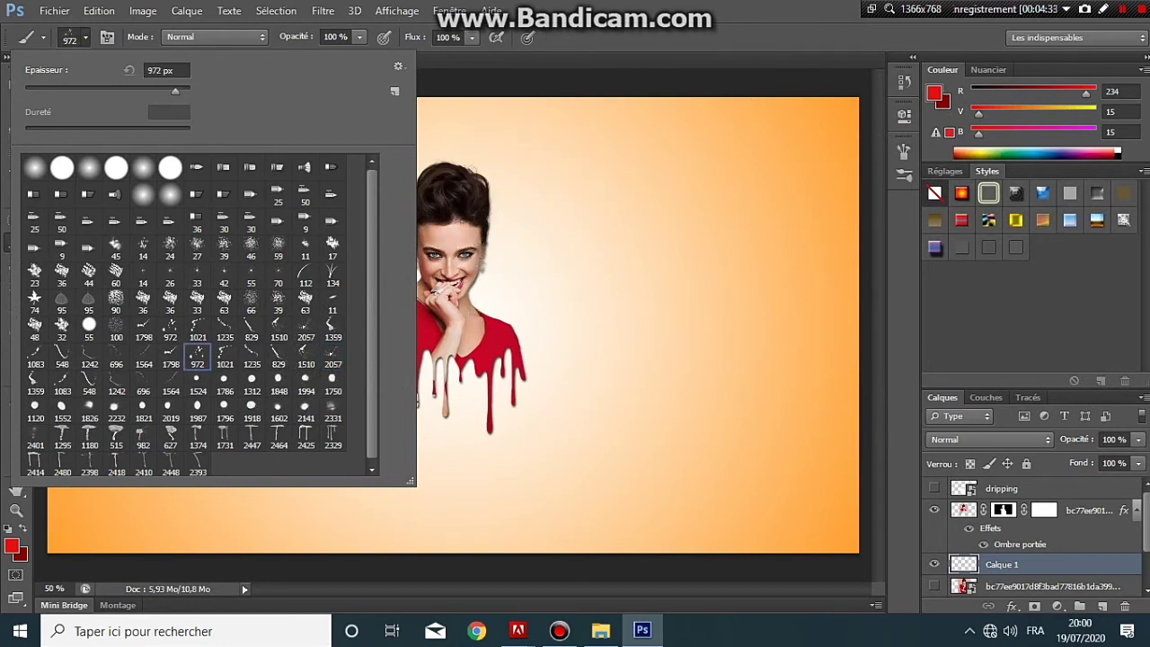
double_click(154, 70)
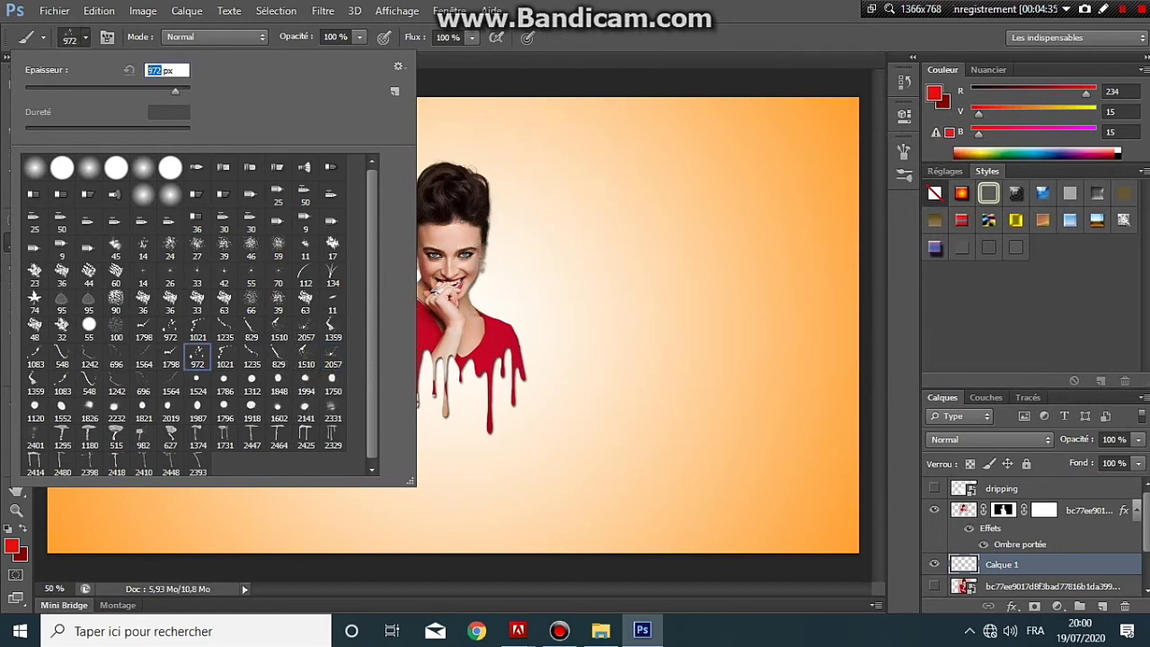
text(600)
key(Return)
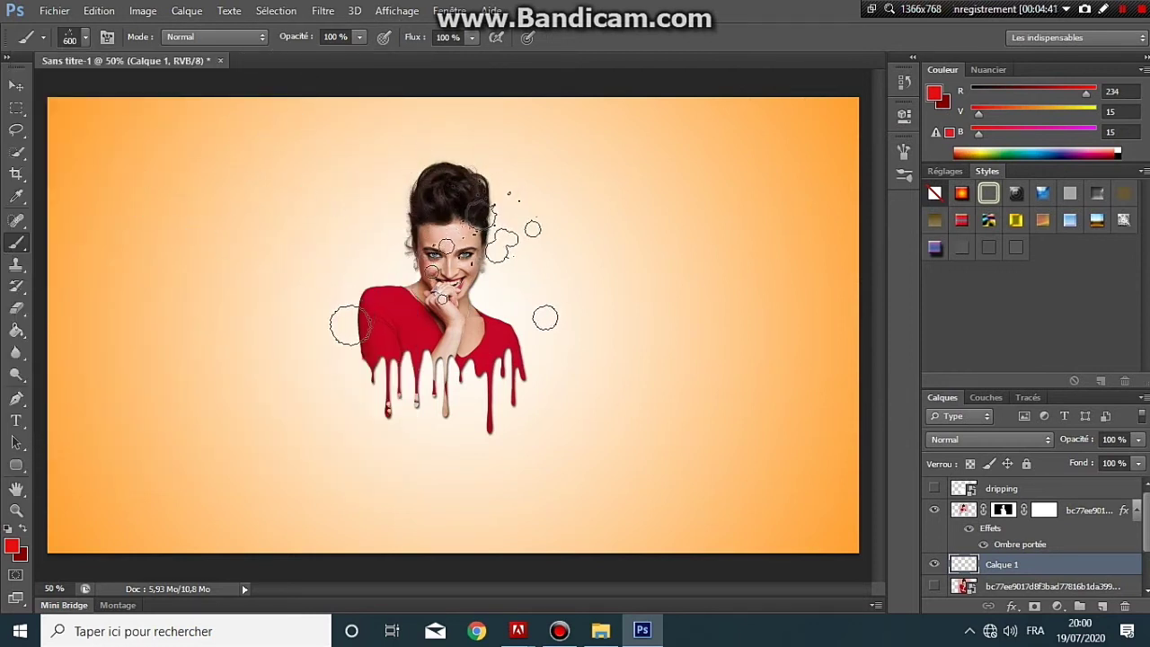
- Paint red splatters around the woman, erase the two outer blobs, and nudge Calque 1 right and down
click(443, 270)
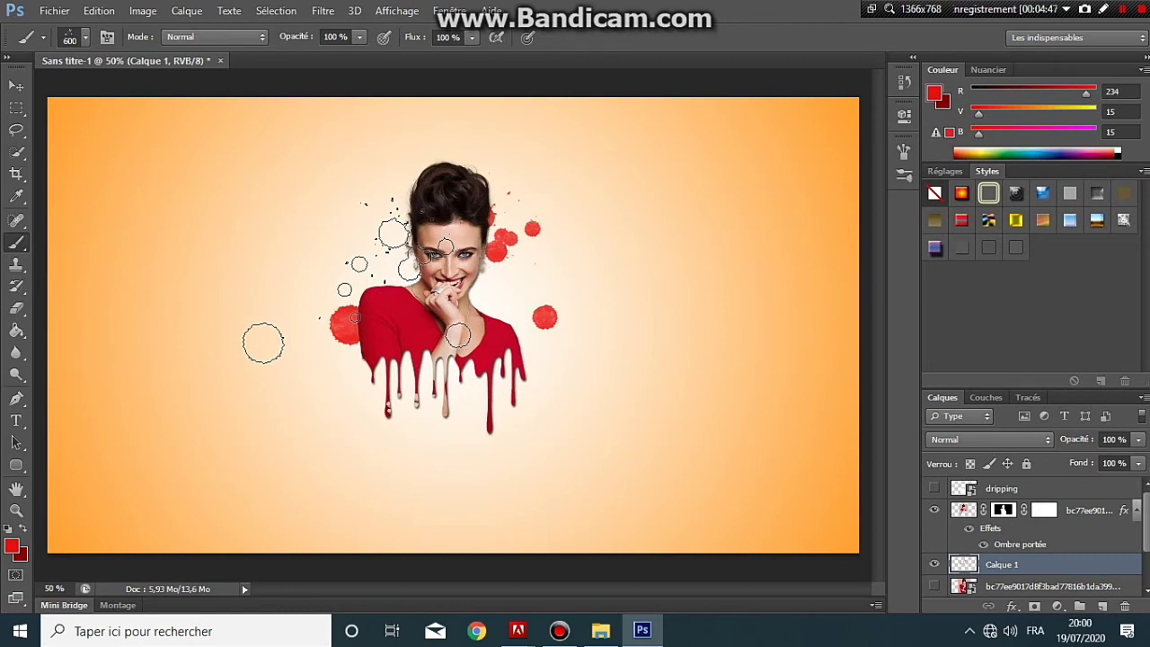
click(386, 269)
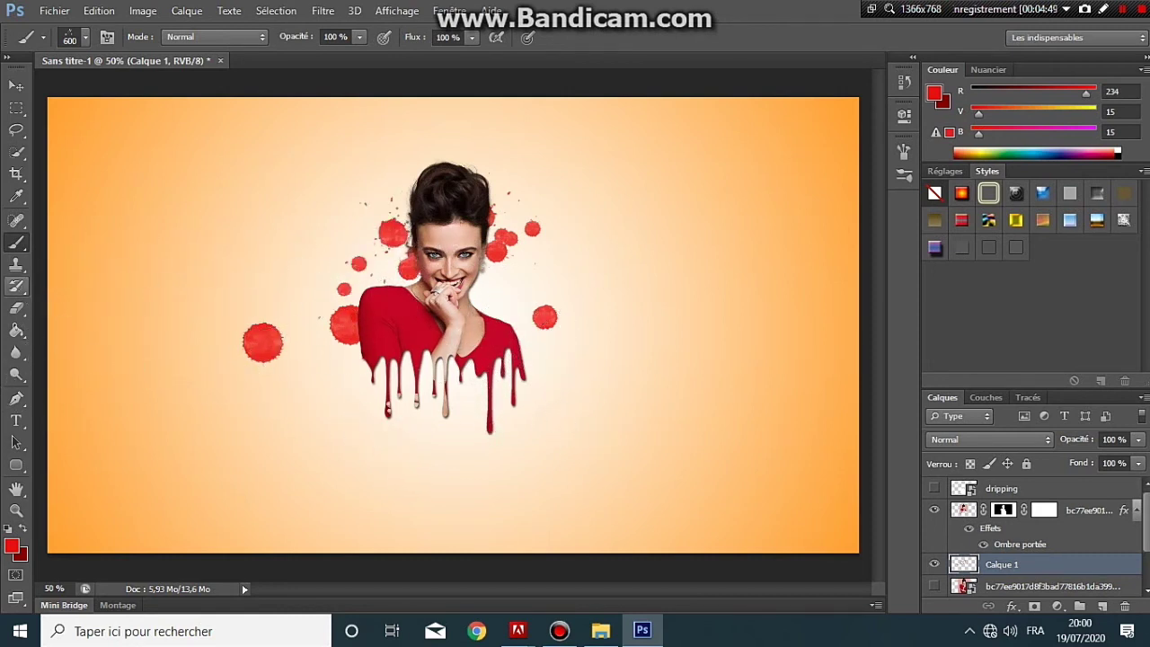
click(16, 307)
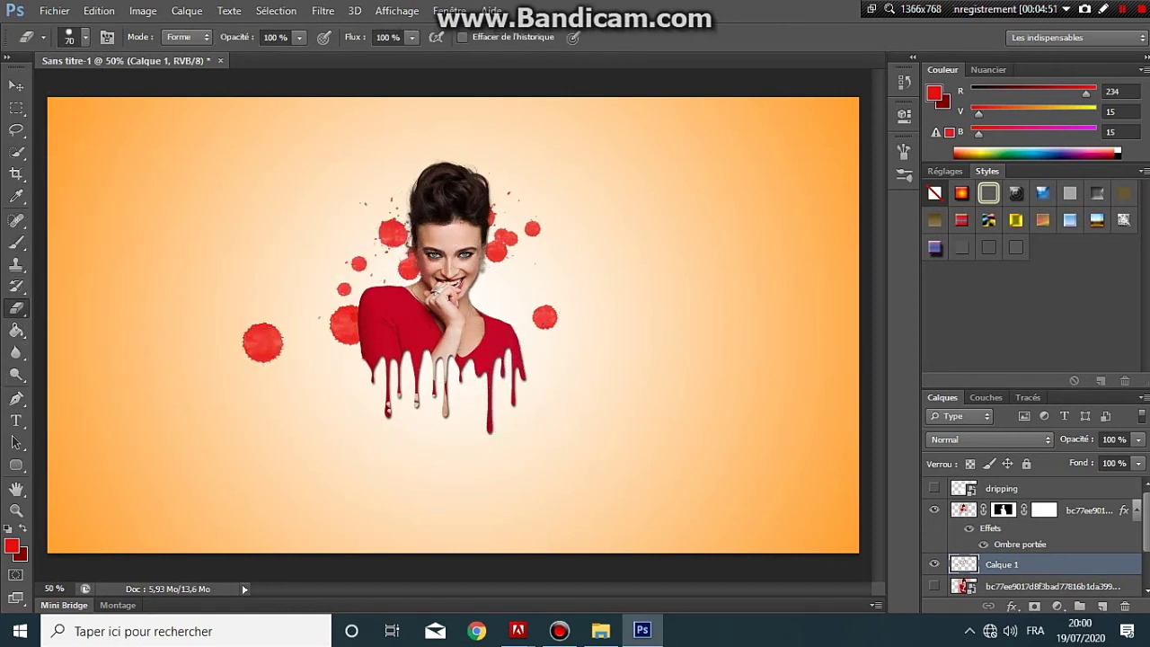
mouse_move(280, 325)
mouse_down()
mouse_move(251, 355)
mouse_move(275, 346)
mouse_up()
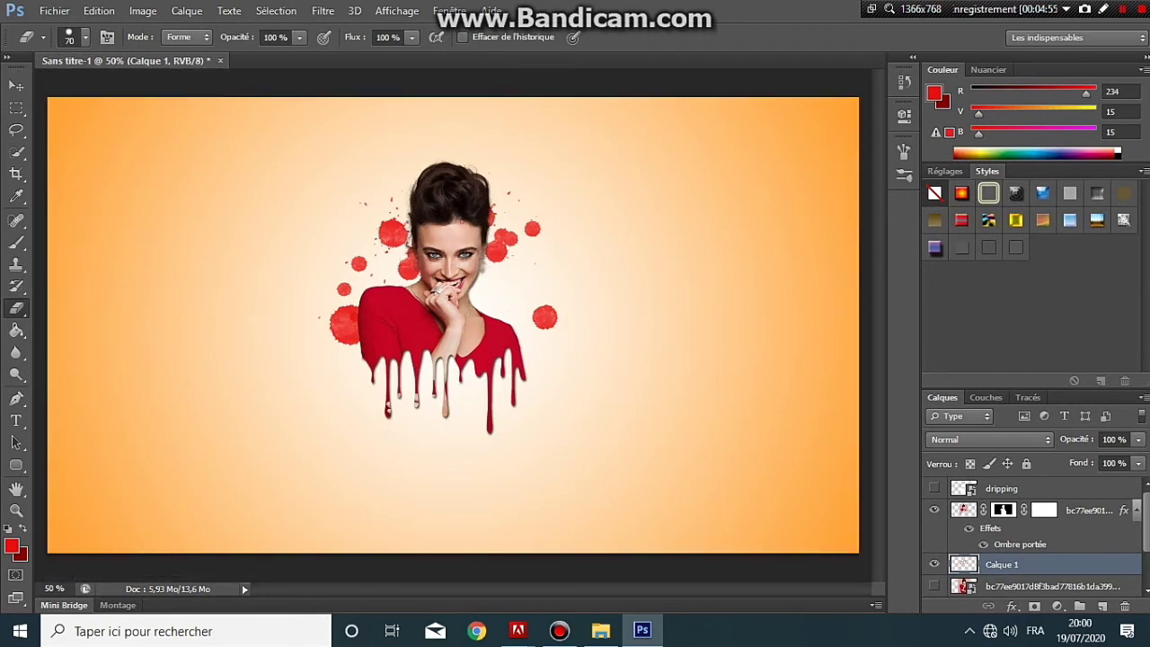
drag(553, 325, 535, 320)
key(v)
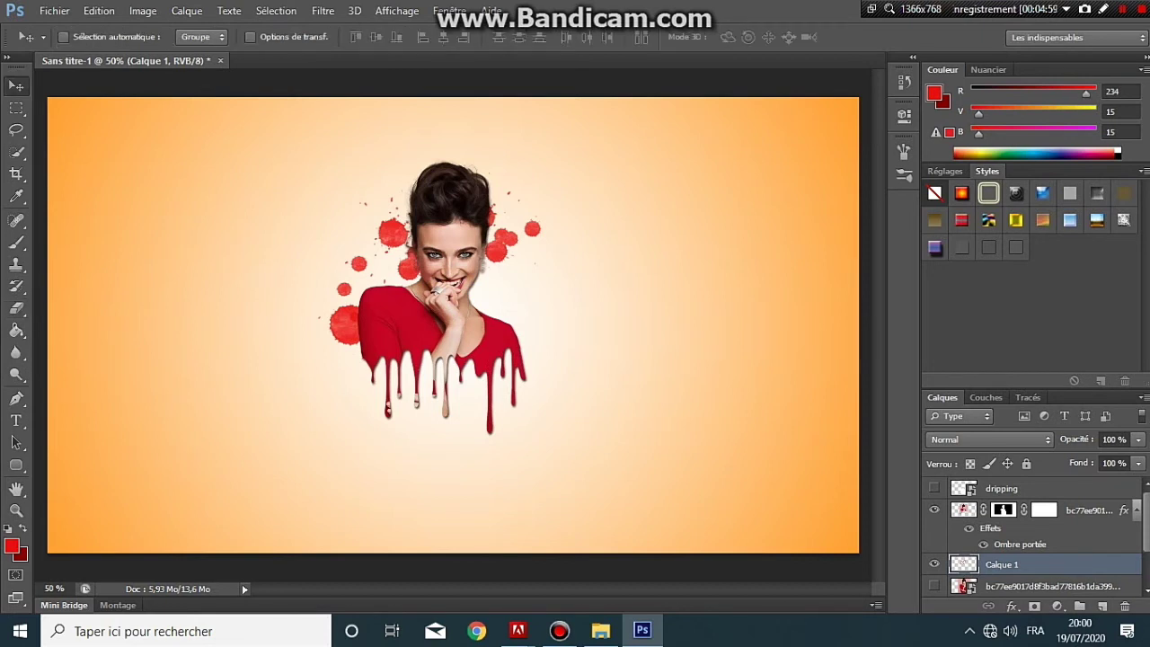
drag(387, 229, 397, 241)
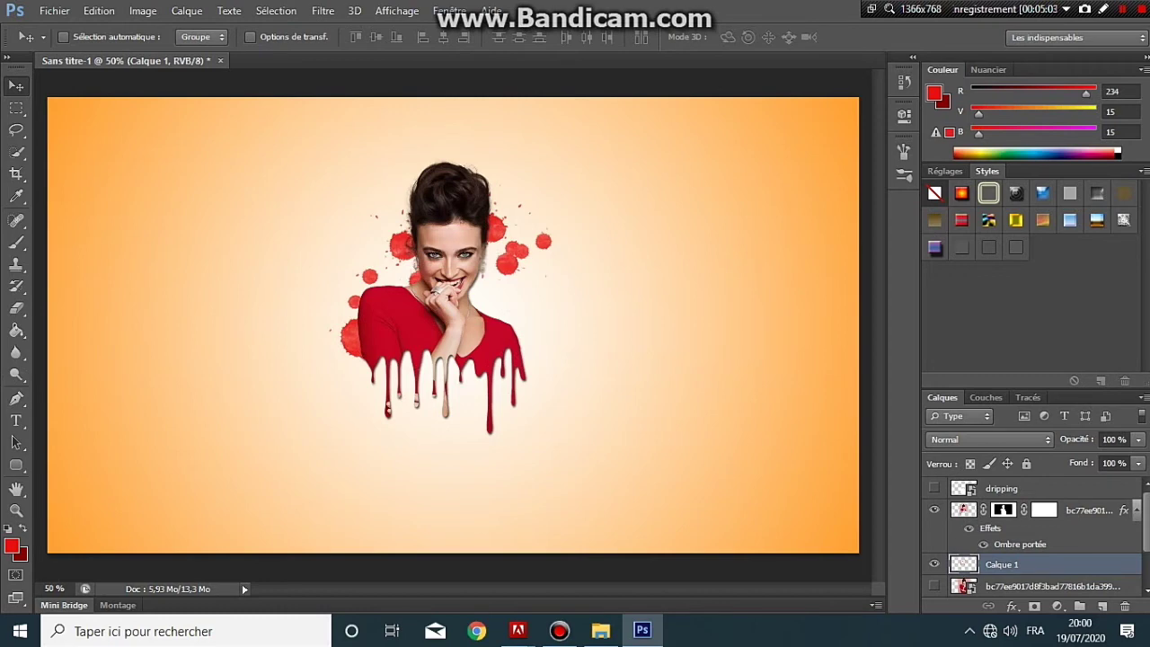
- Paint fine red specks right of the face with the 2057 splatter brush at 600 px
key(b)
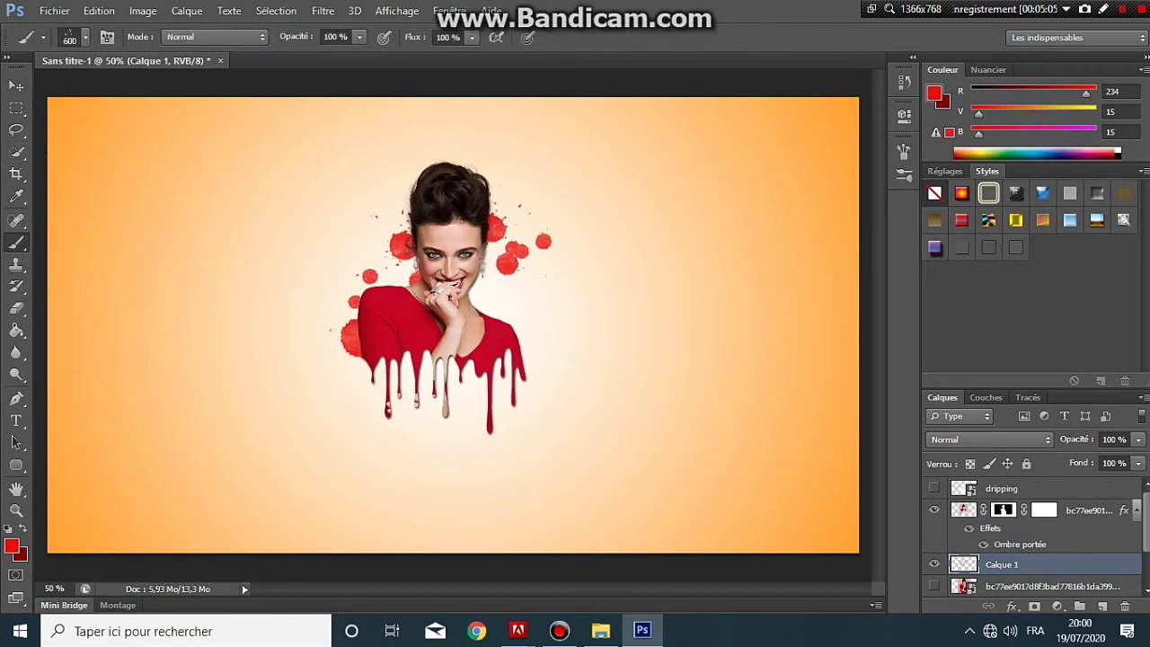
click(86, 37)
click(333, 358)
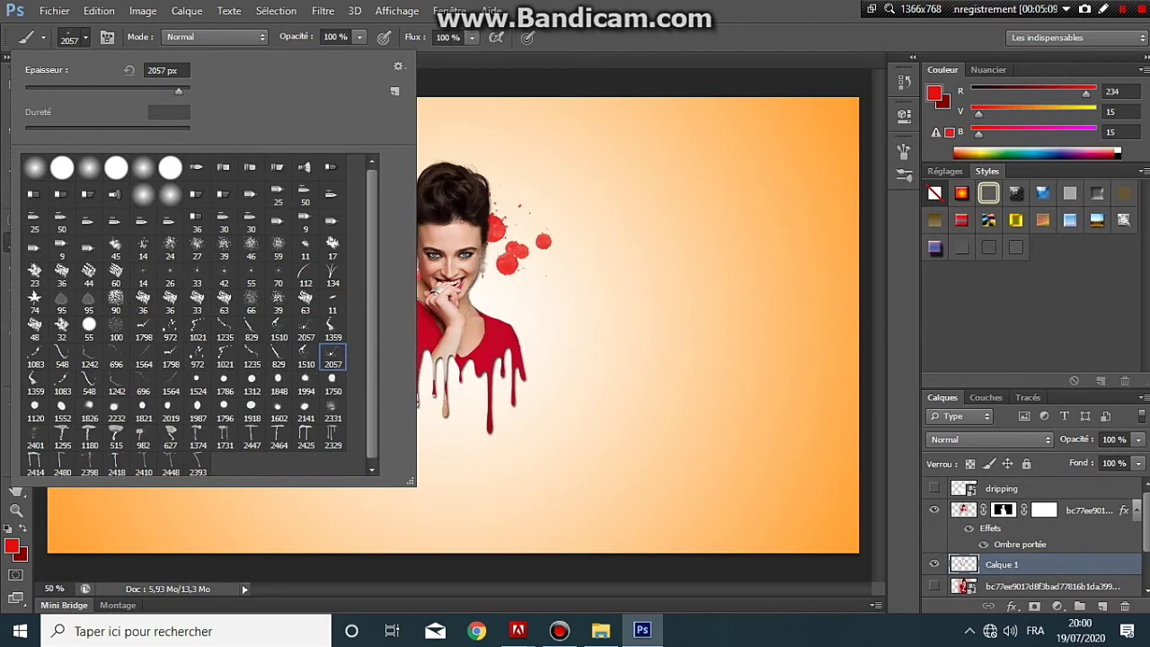
click(157, 71)
text(6)
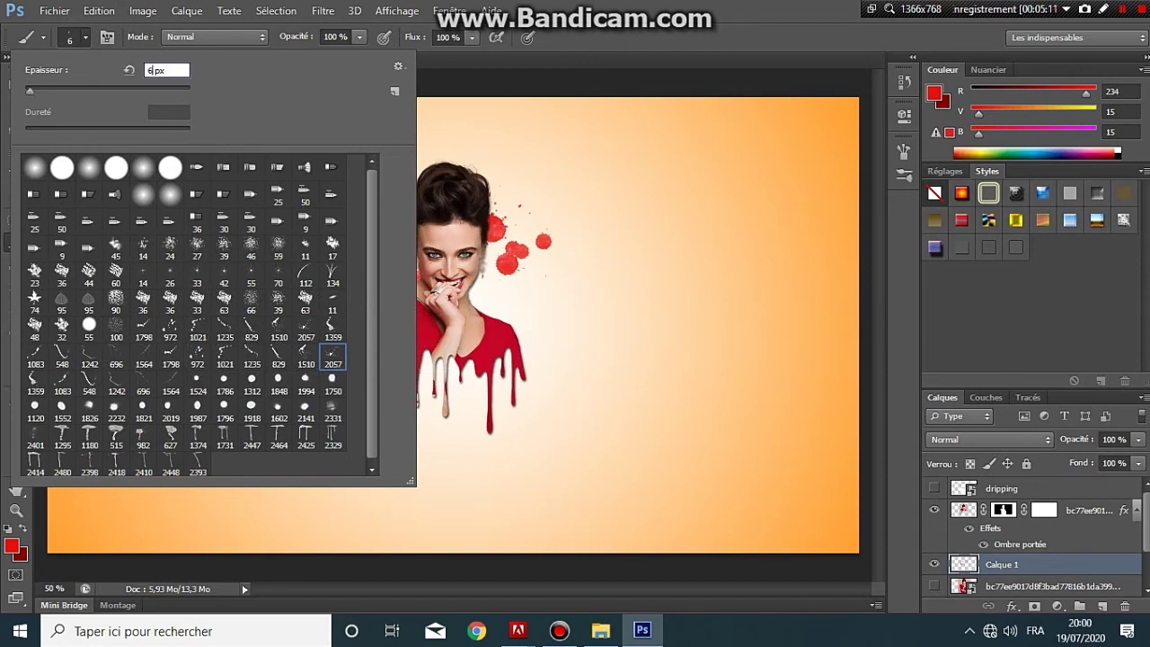
text(00)
key(Return)
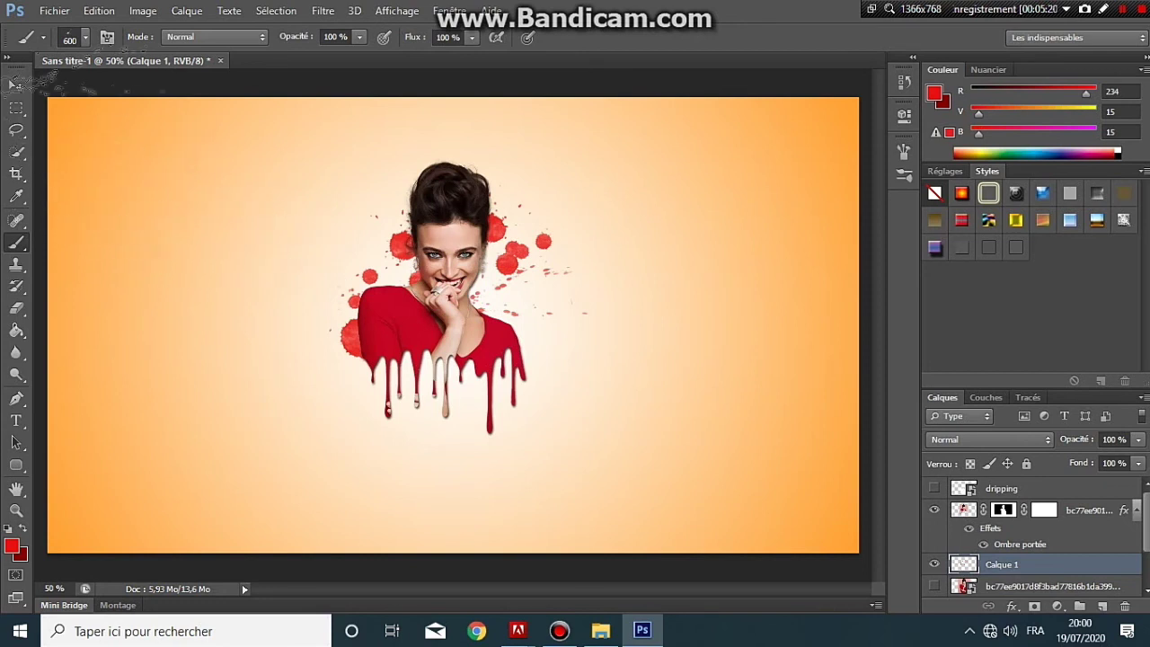
- Load the 1524 splatter brush preset at 600 px
click(86, 37)
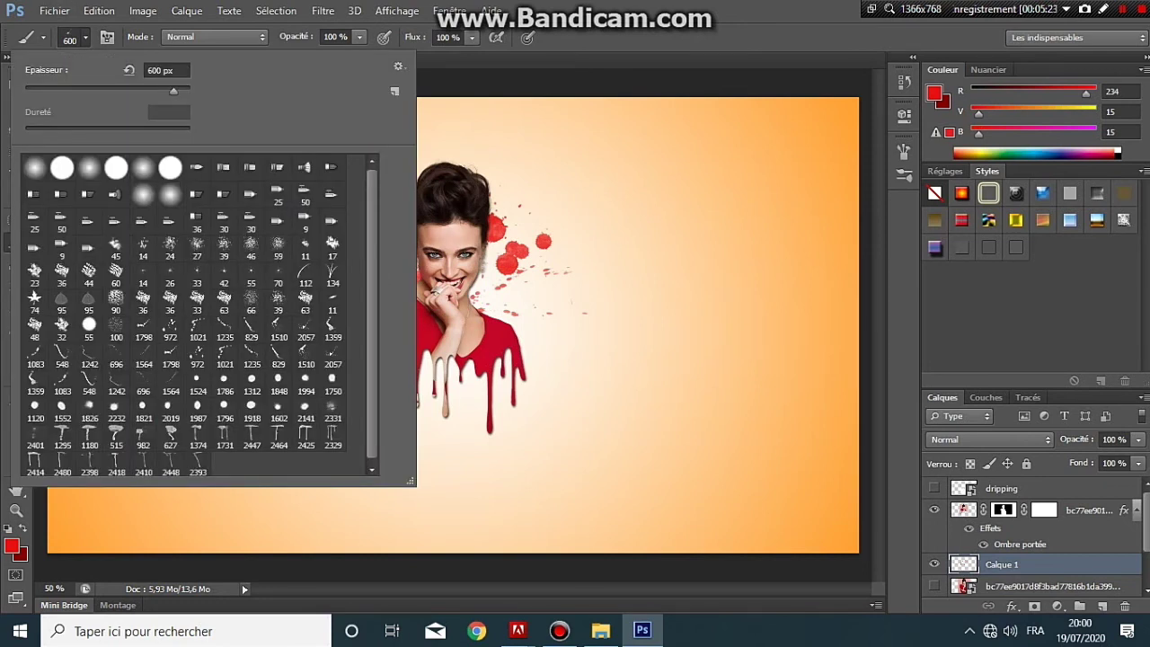
click(197, 382)
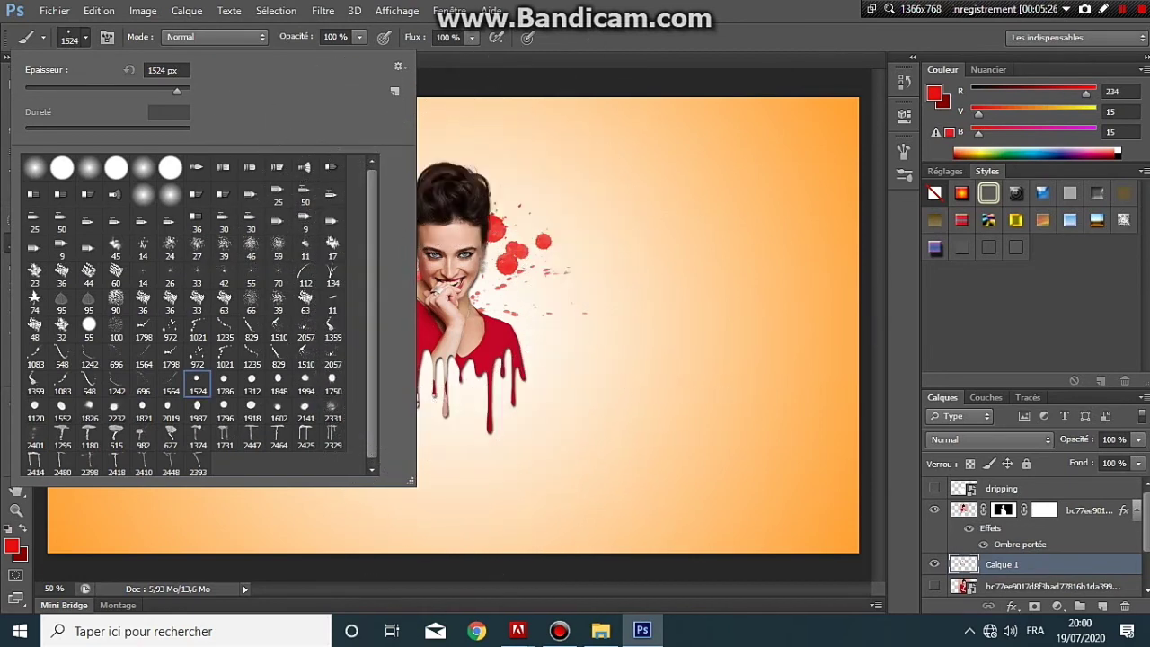
click(159, 71)
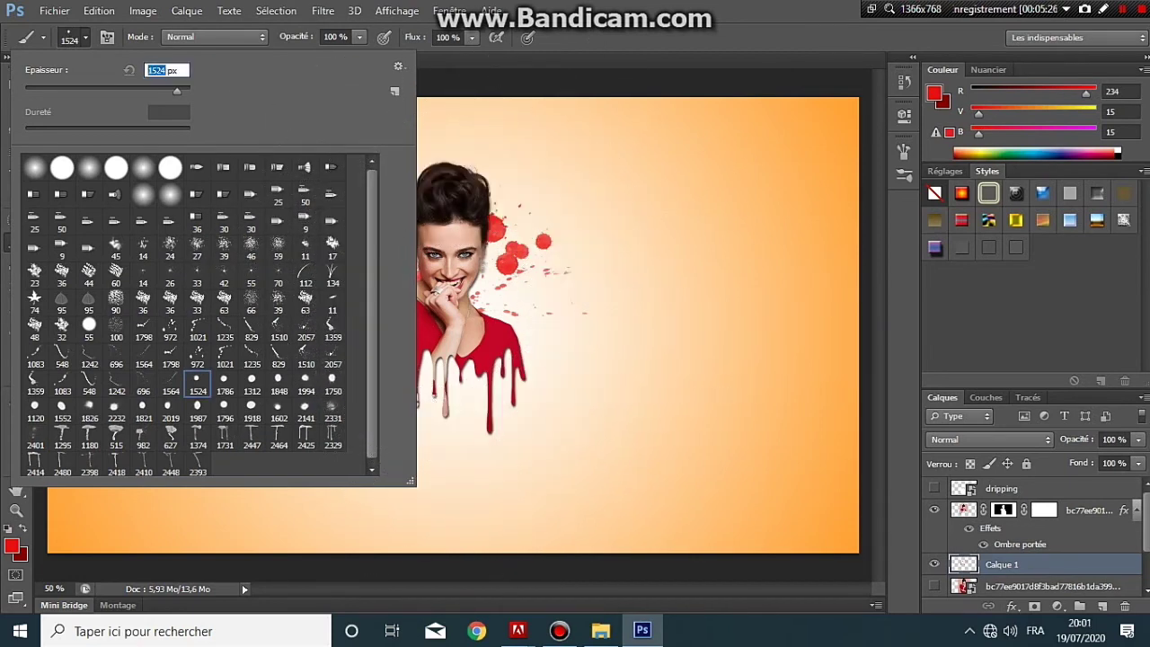
text(600)
key(Return)
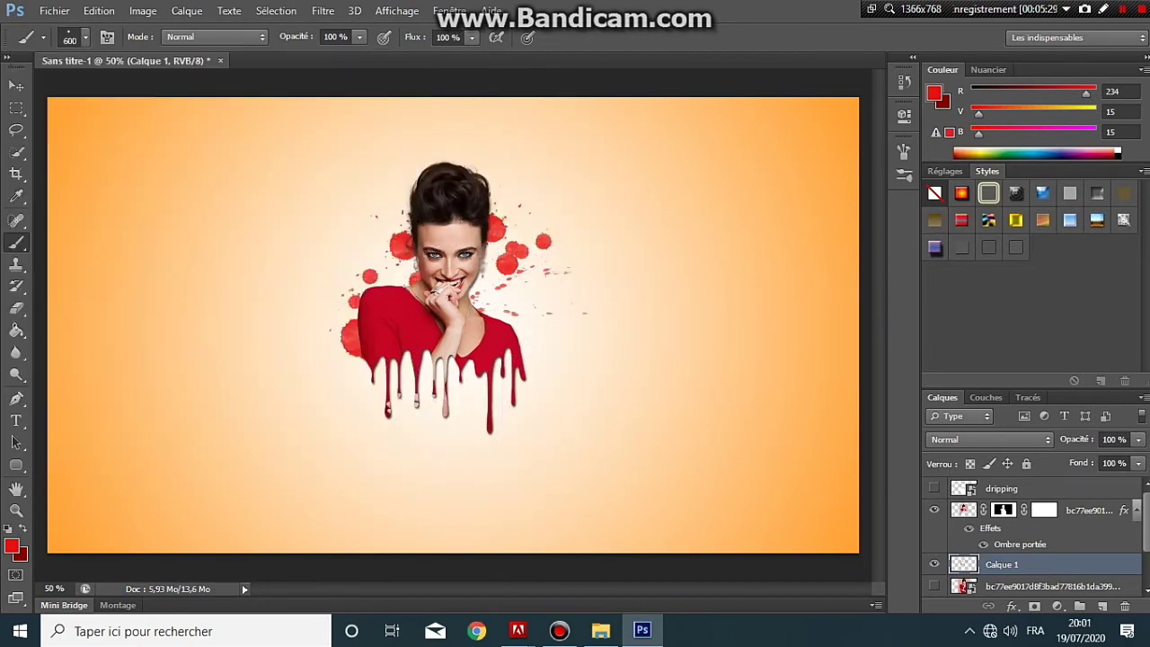
- Set the foreground colour to medium blue 2470d7 (R36 G112 B215)
key(i)
click(12, 546)
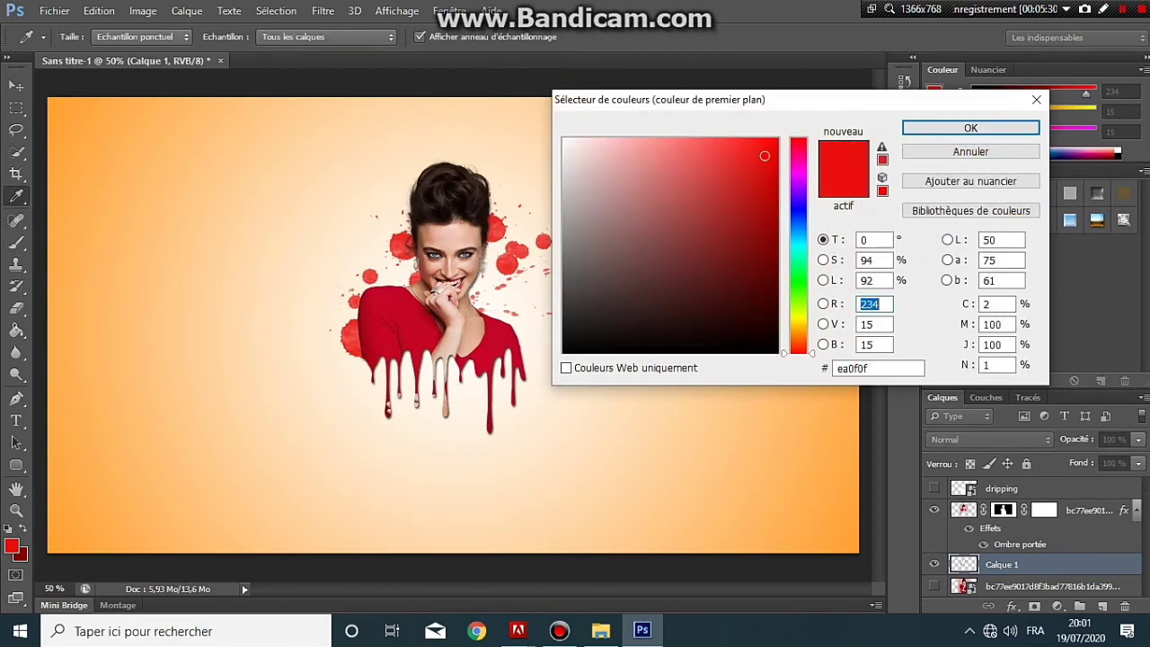
mouse_move(799, 351)
mouse_down()
mouse_move(799, 200)
mouse_move(799, 232)
mouse_move(798, 220)
mouse_up()
click(742, 172)
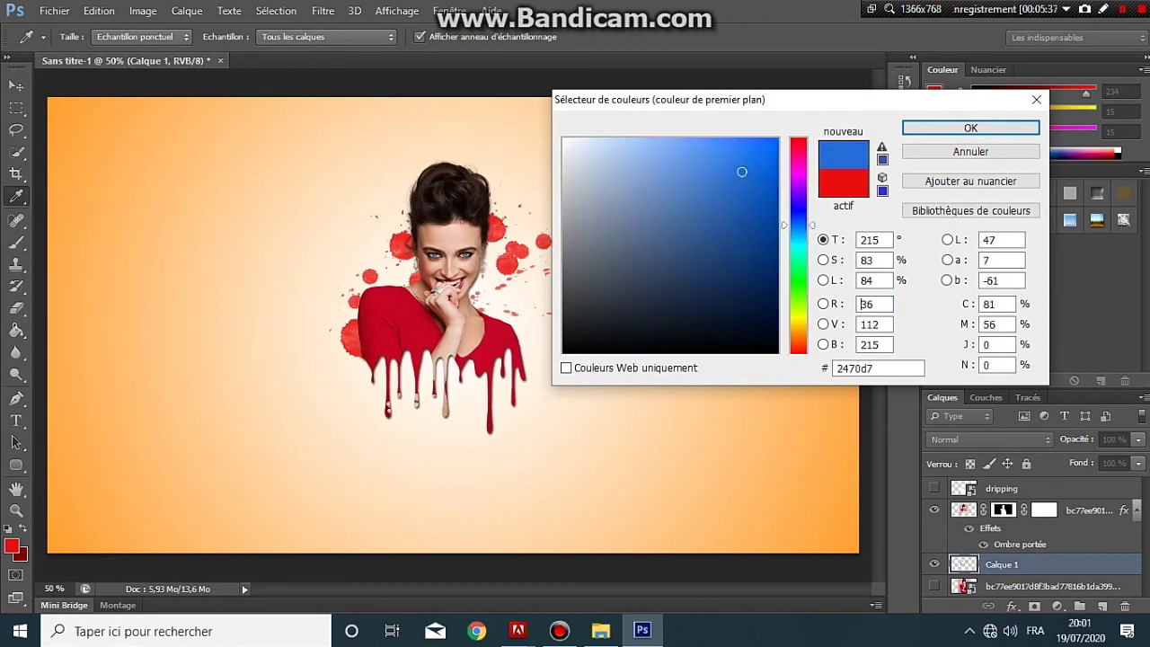
key(Return)
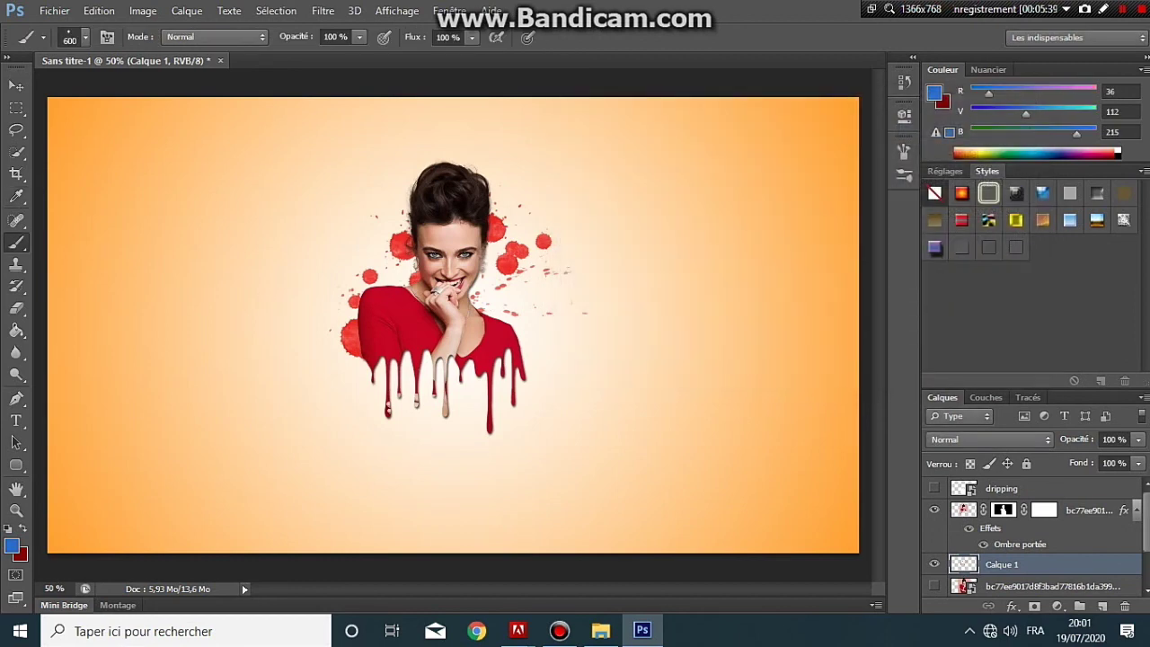
- Spray blue splatters around the neck, left of the face and over the right shoulder
click(450, 274)
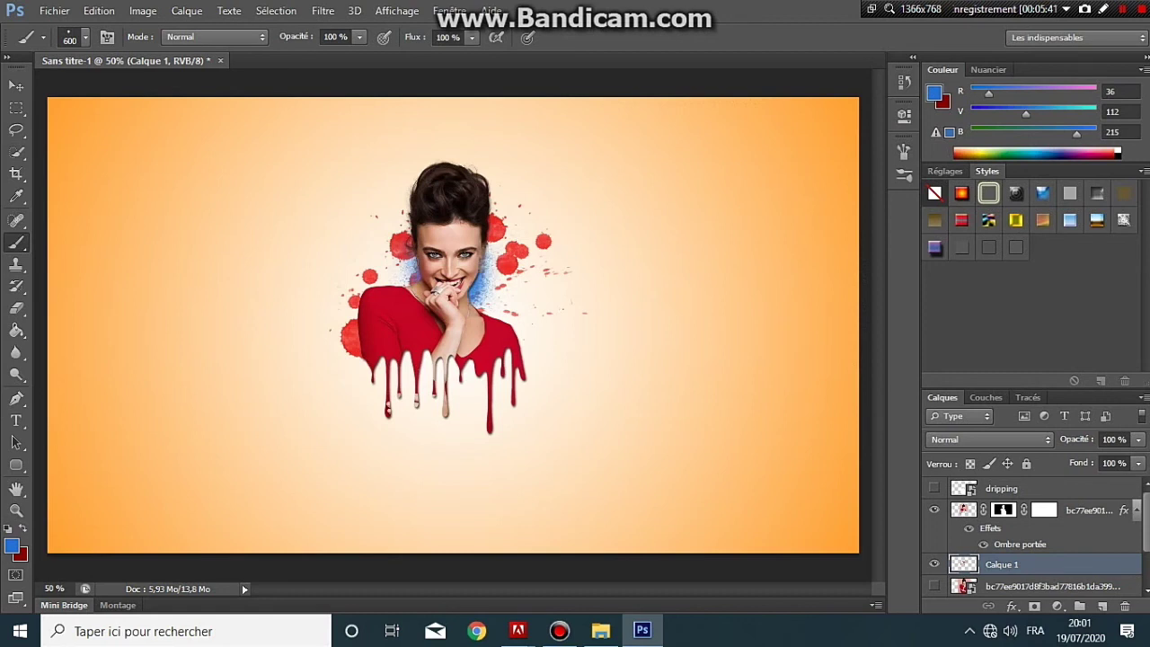
click(383, 276)
click(507, 313)
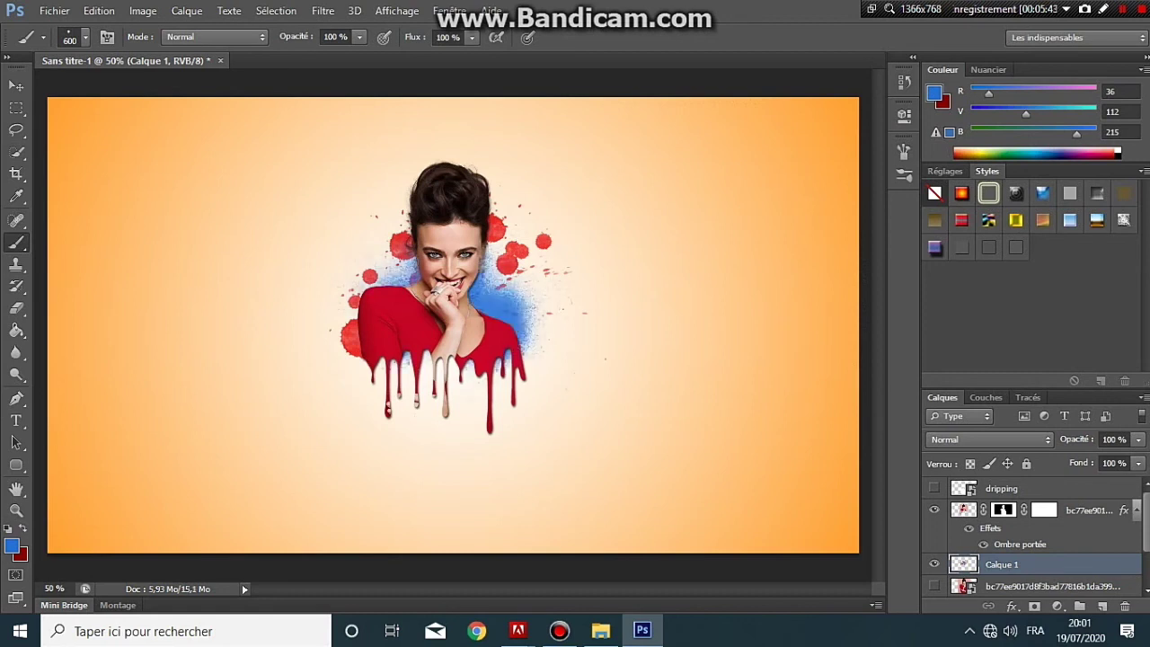
click(904, 81)
key(ctrl+z)
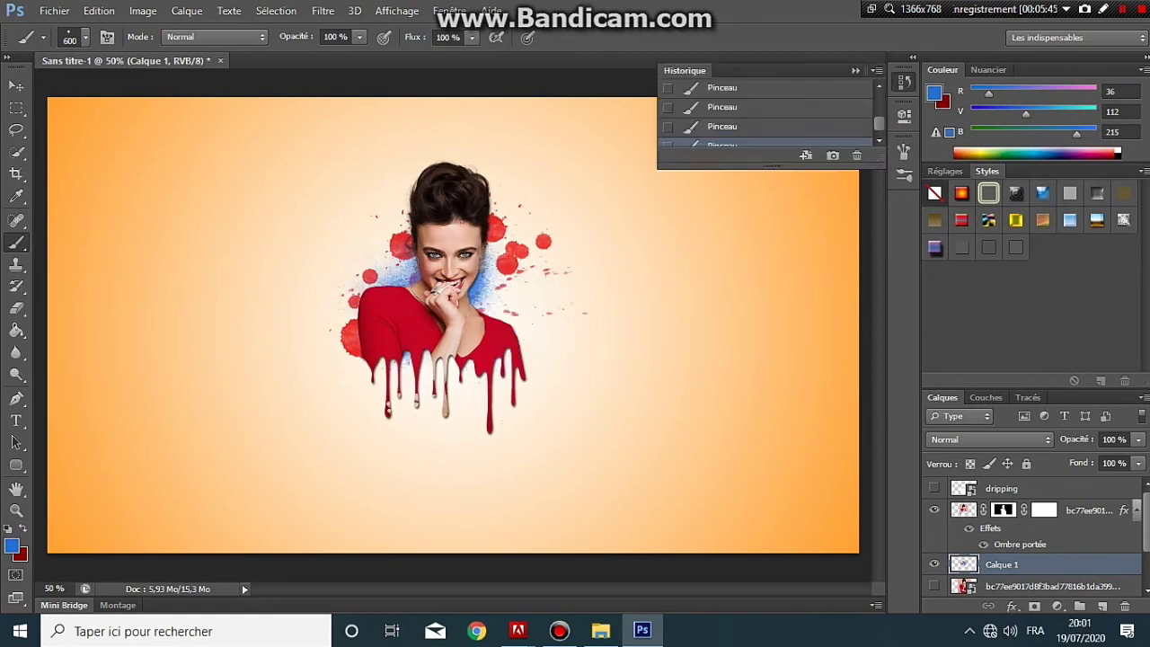
key(ctrl+z)
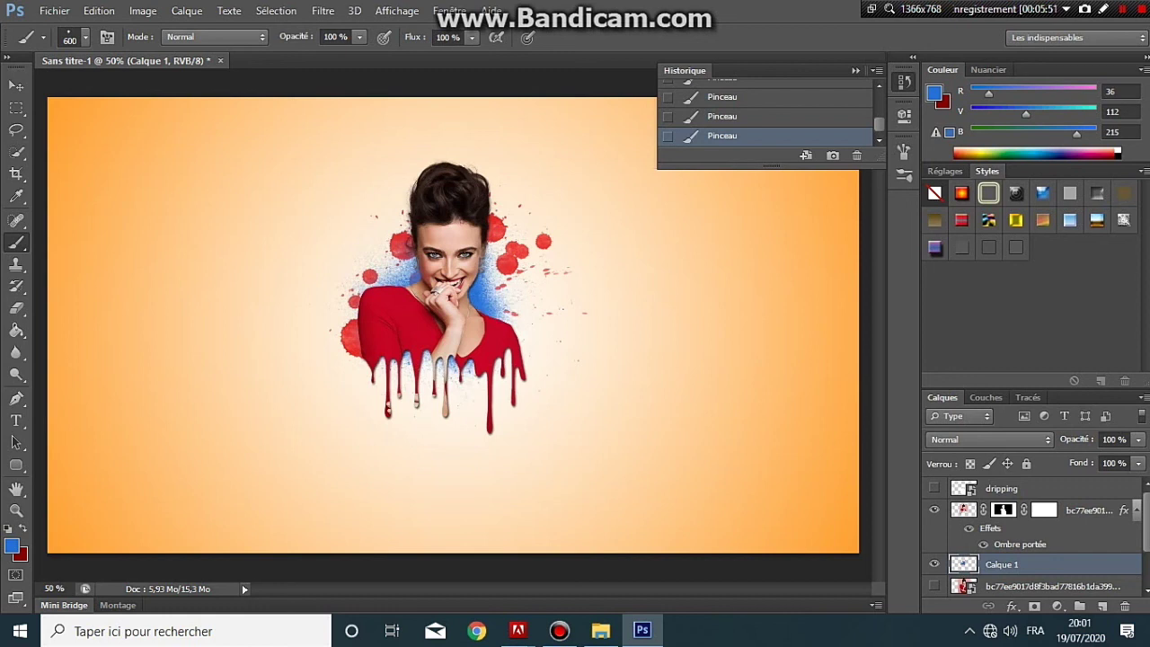
- Nudge Calque 1's red and blue splatters slightly right and down, then collapse the History panel
click(17, 85)
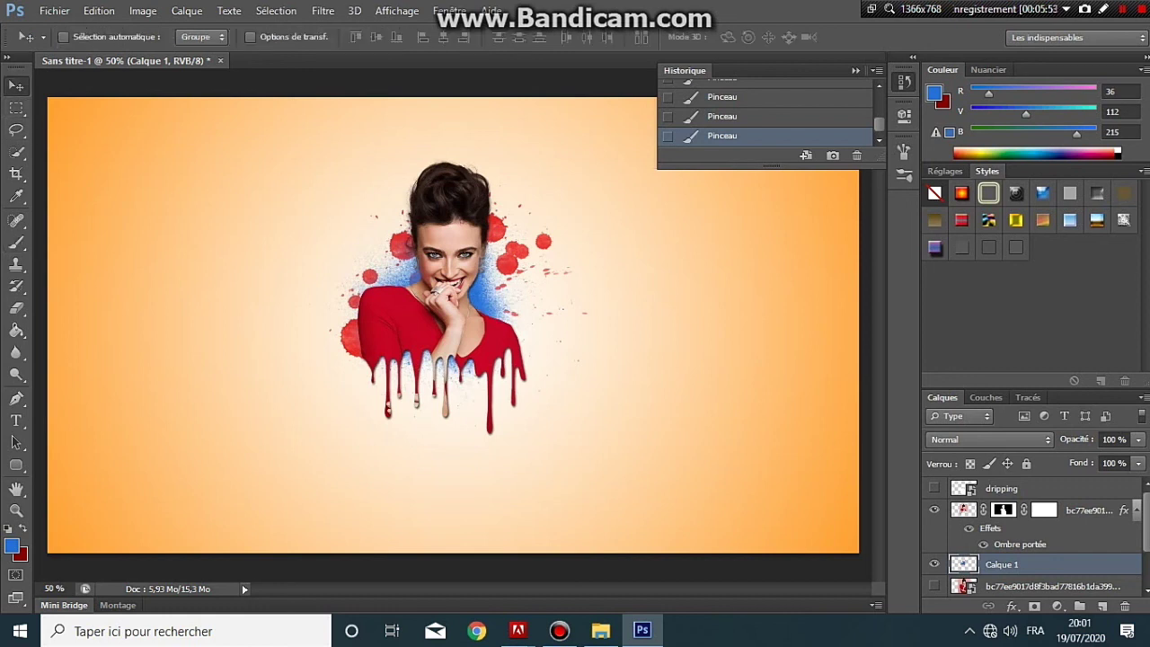
drag(496, 253, 501, 257)
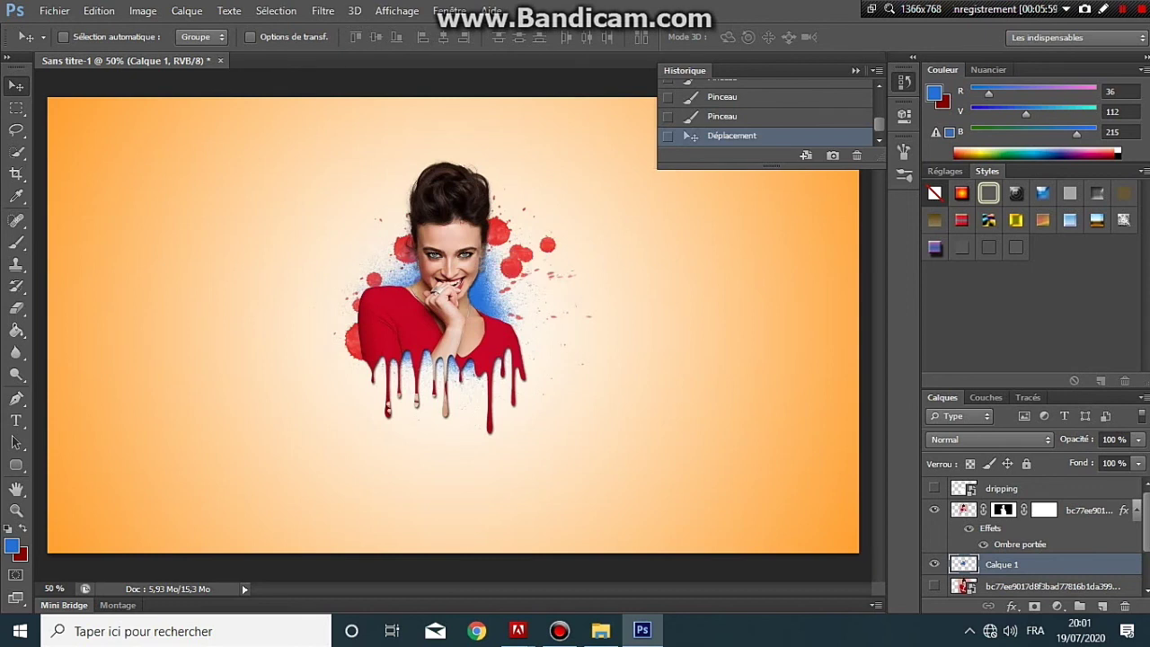
click(856, 71)
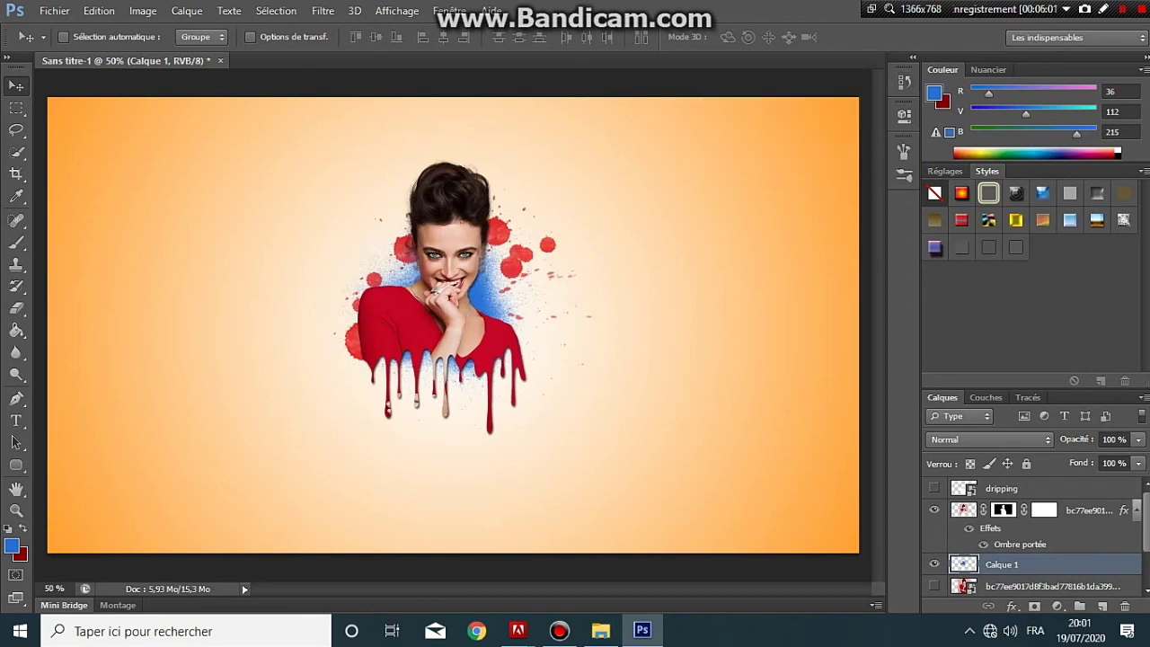